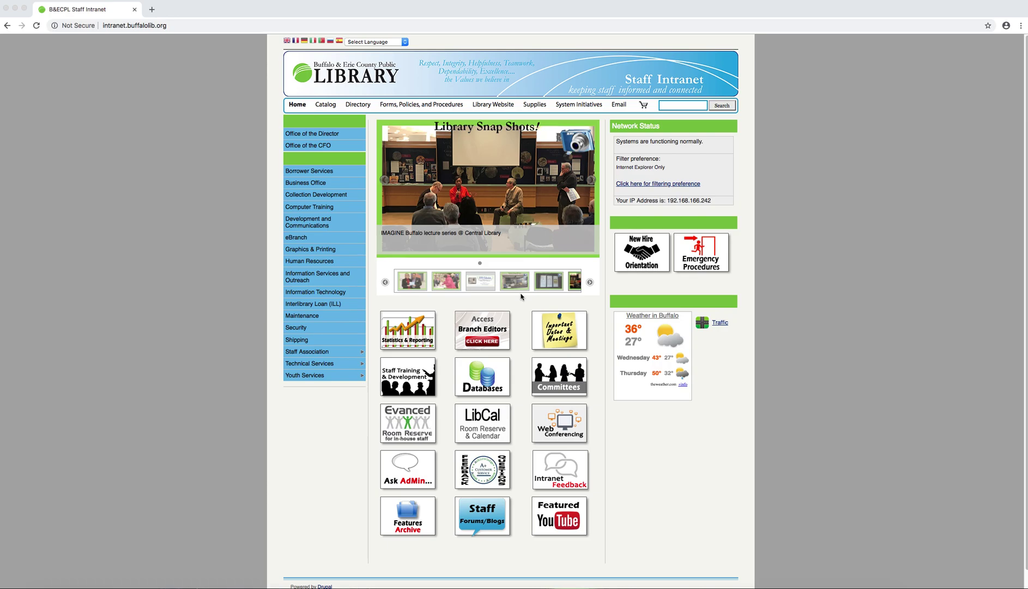
Step: Open the LibCal Room Reserve & Calendar page from the intranet home page
scroll(521, 297, down, 1)
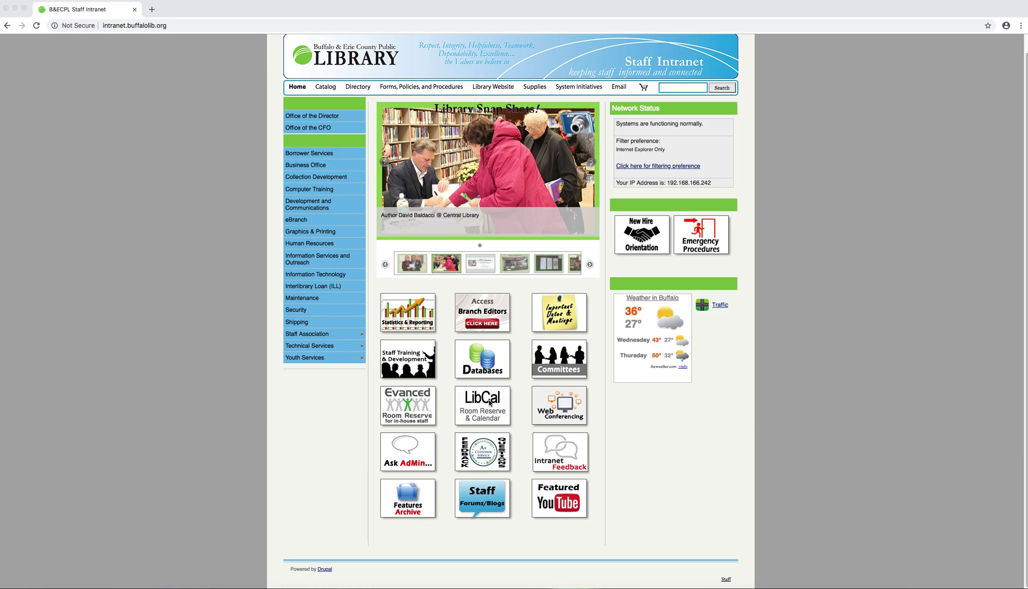
click(490, 408)
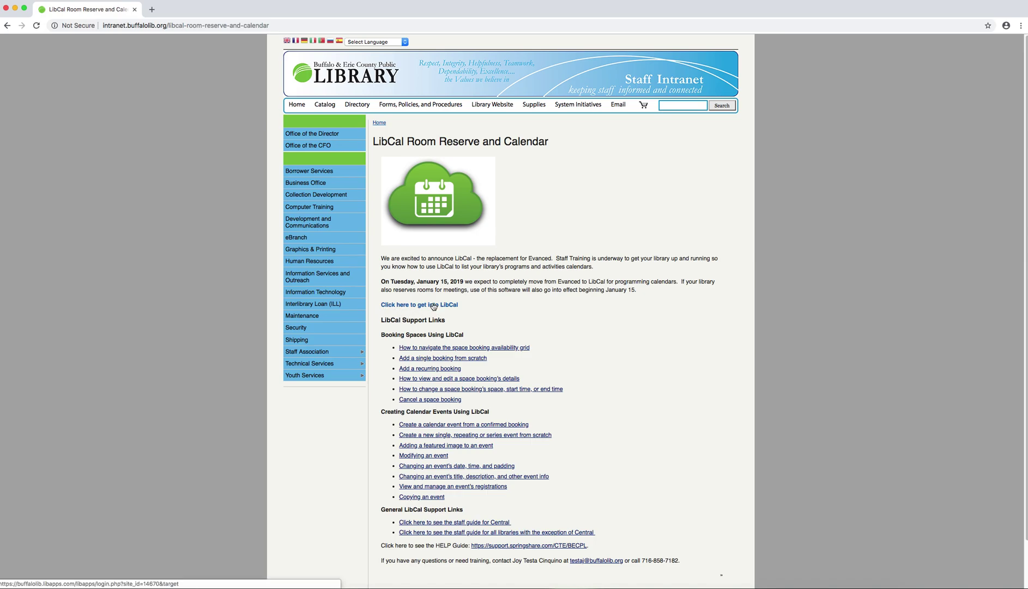
click(433, 306)
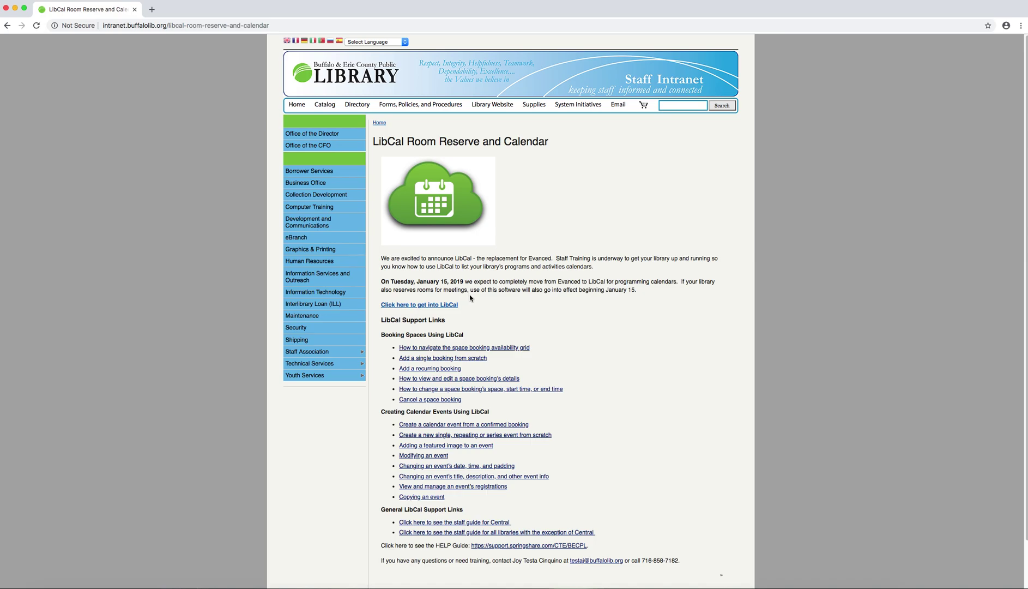
Step: Open the LibApps login in a new tab and sign in with the account e-mail and password
click(436, 306)
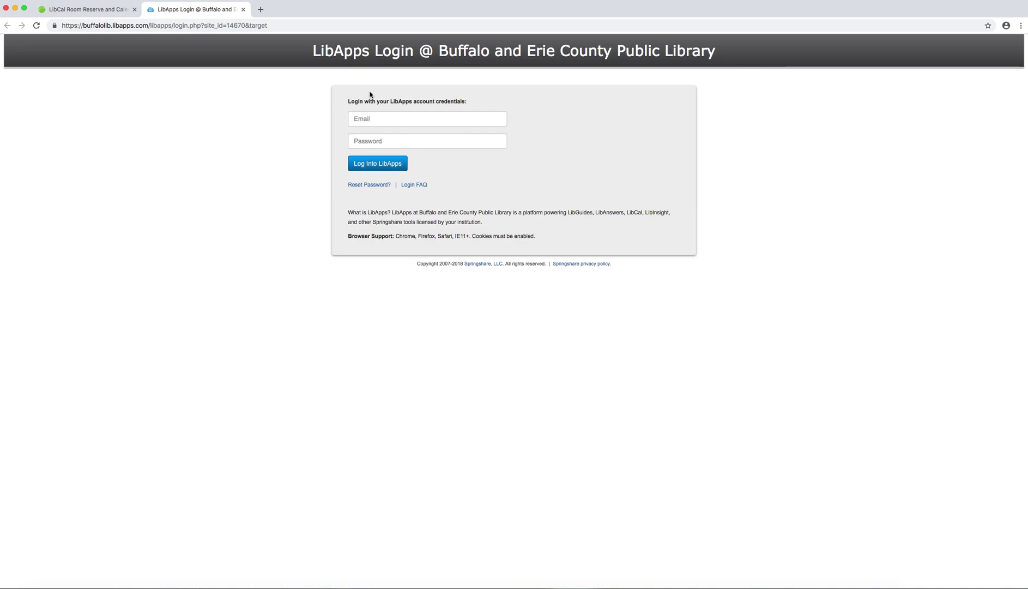
click(389, 116)
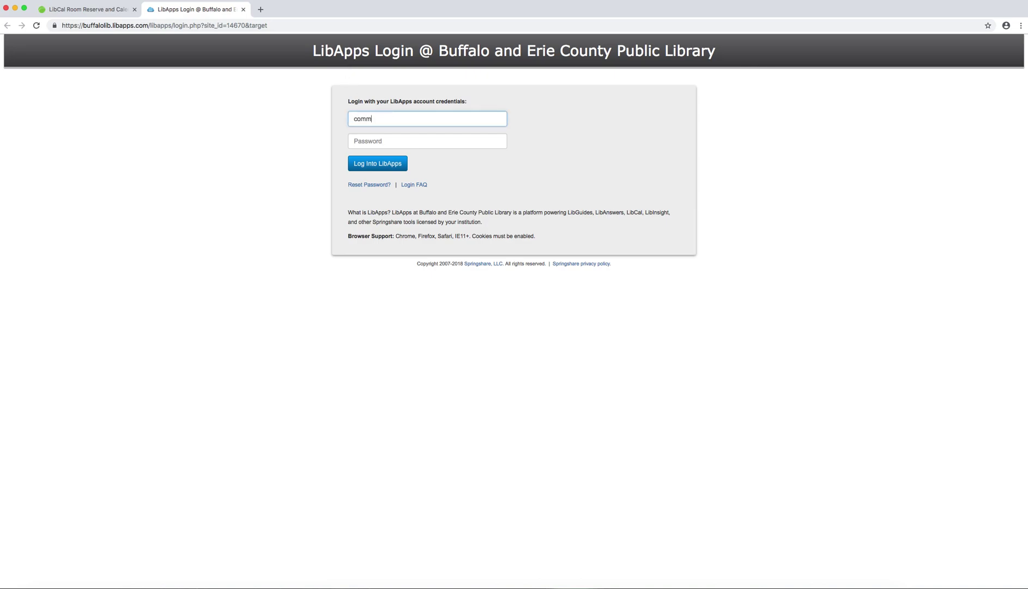
key(Tab)
text(••••••••••)
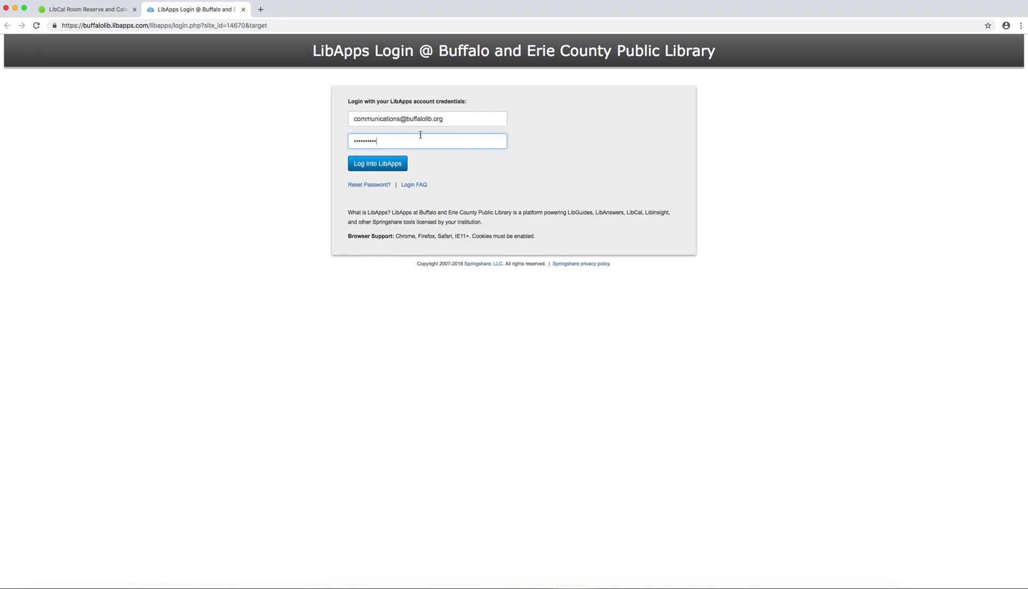
click(379, 165)
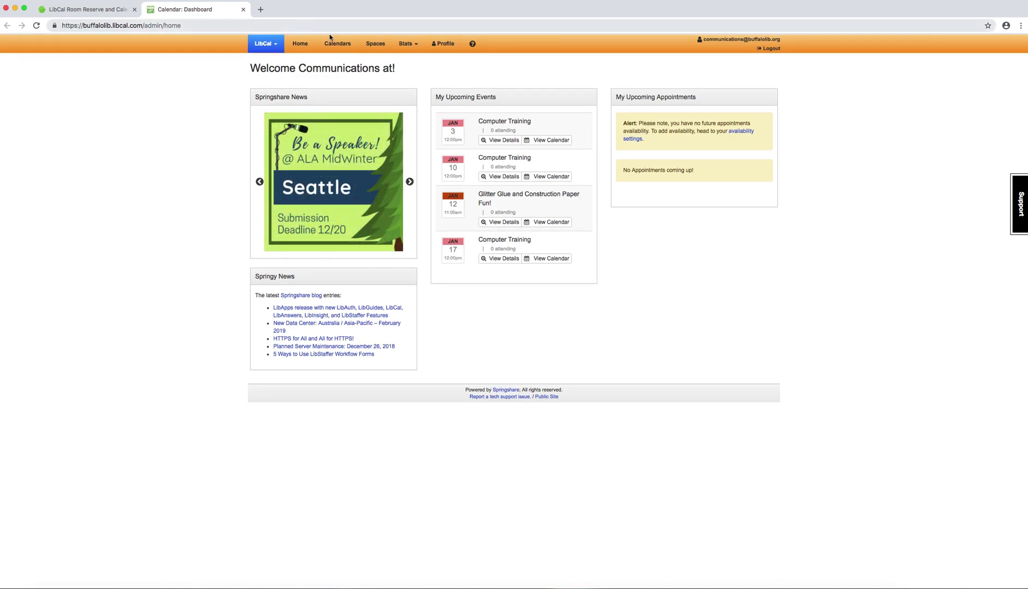
Step: Scroll down the LibCal dashboard to view upcoming events and appointments
scroll(370, 50, down, 1)
Step: Show the Central Library Spaces grid, scroll it sideways, and open the location list
click(375, 44)
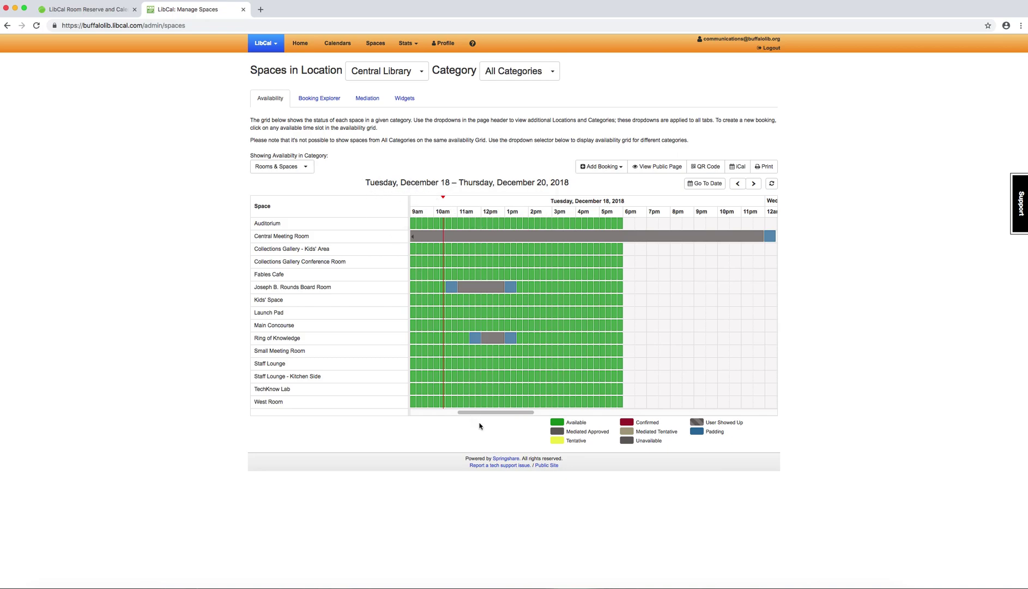
drag(482, 413, 448, 412)
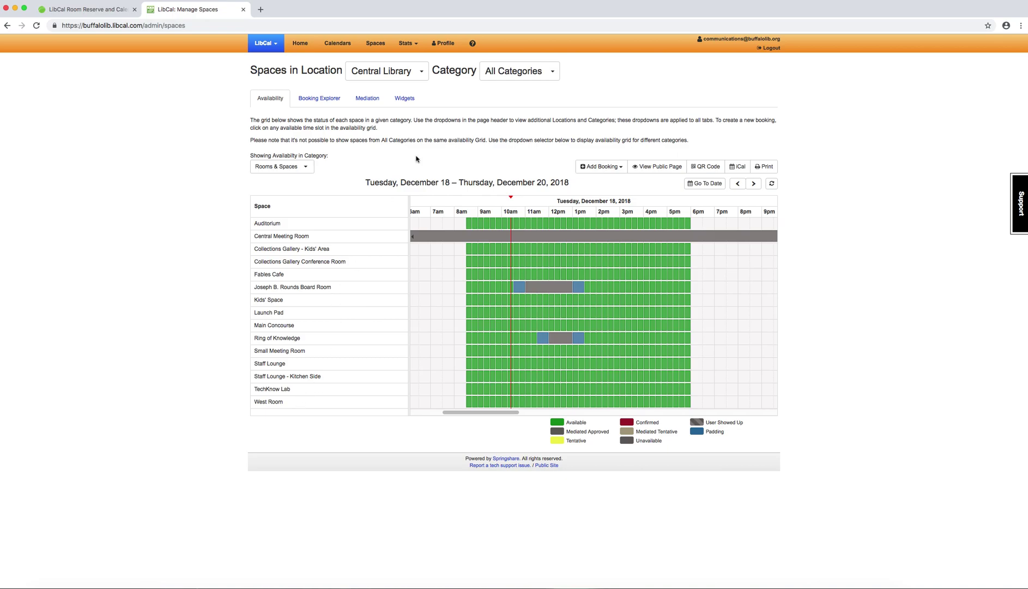
click(382, 77)
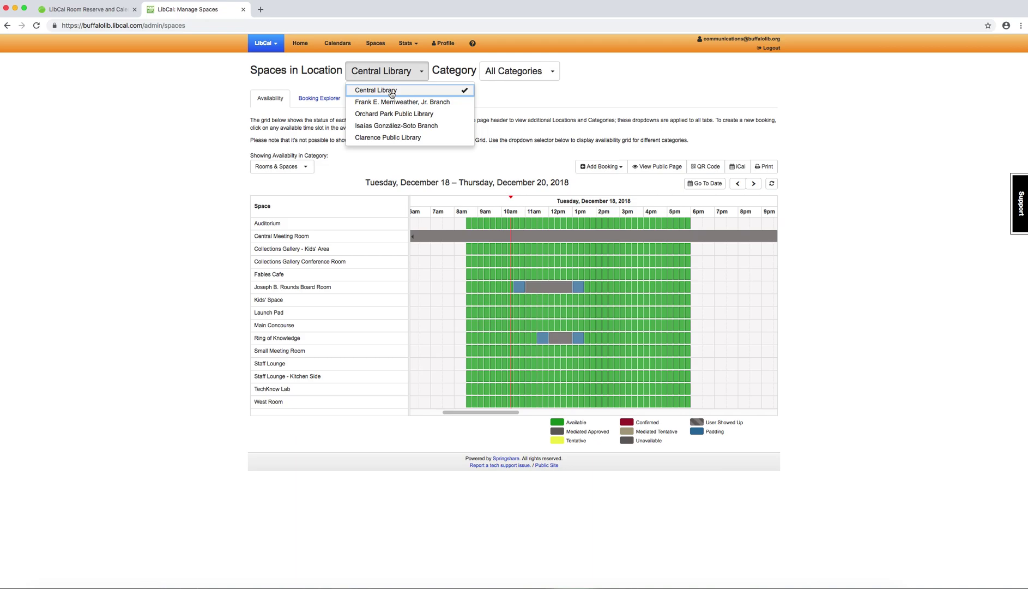
click(391, 93)
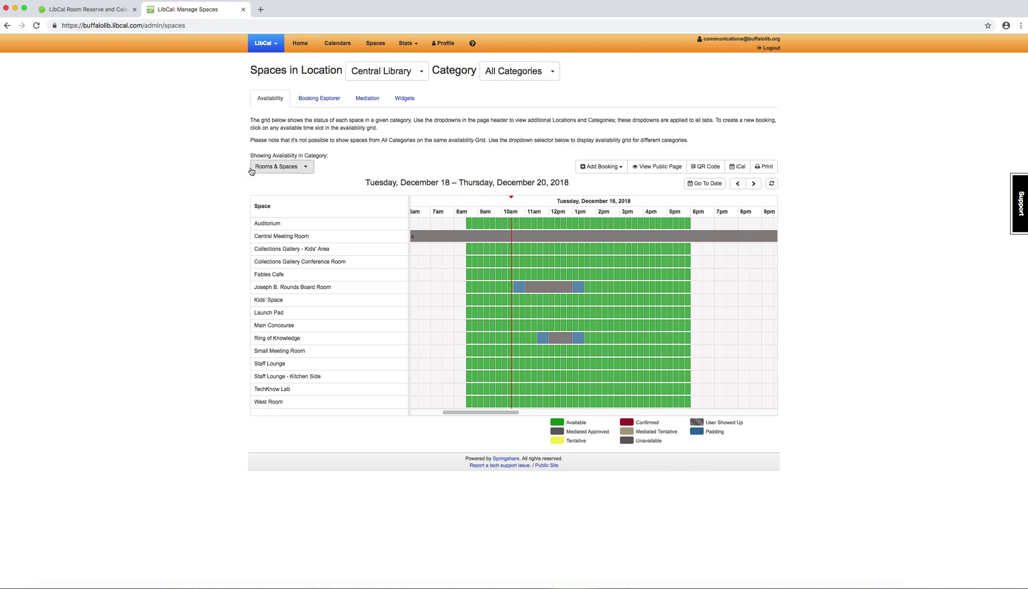
click(289, 167)
click(278, 195)
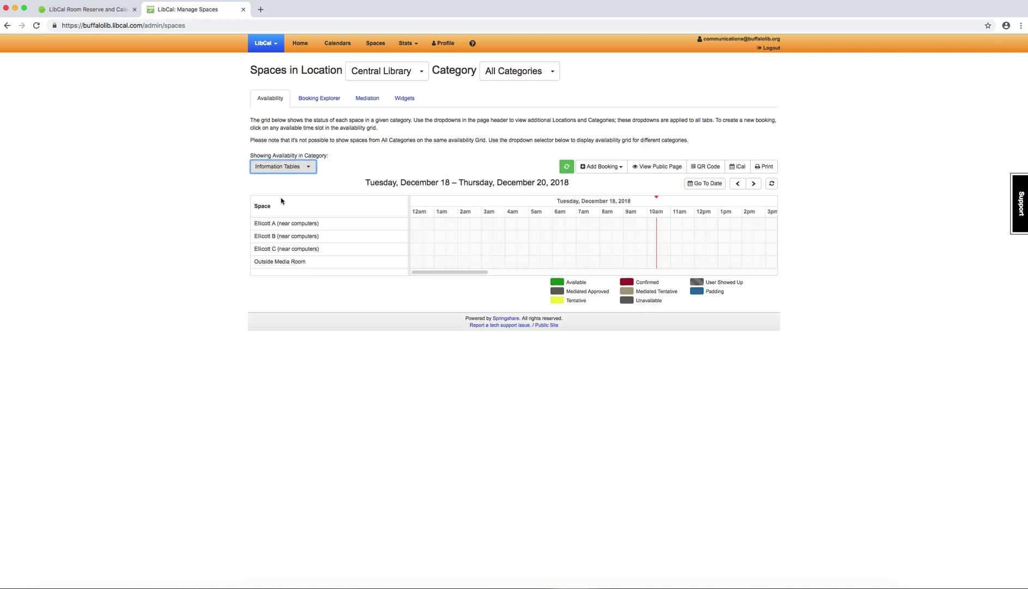
click(278, 168)
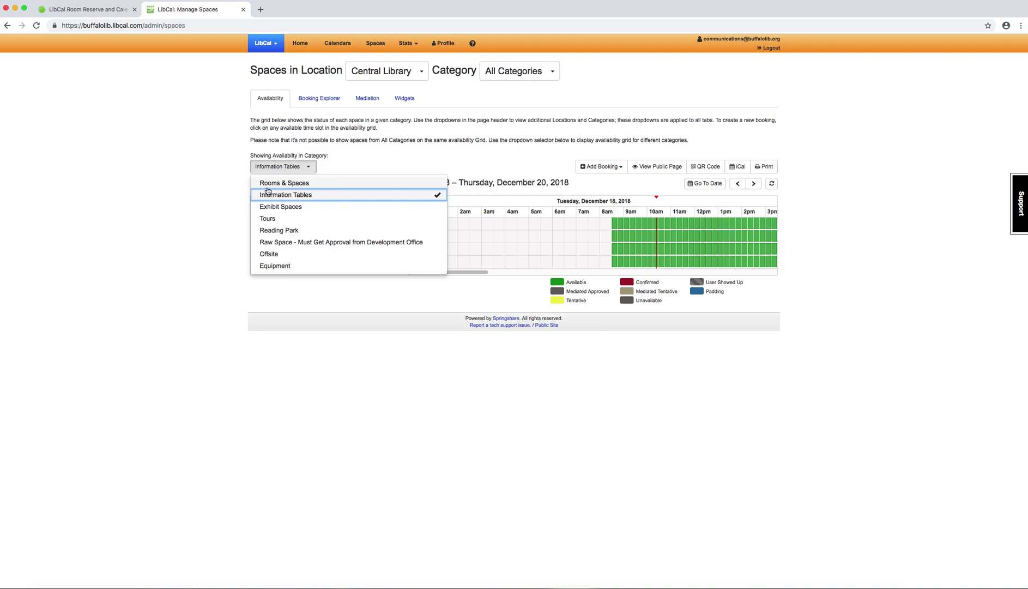
click(269, 184)
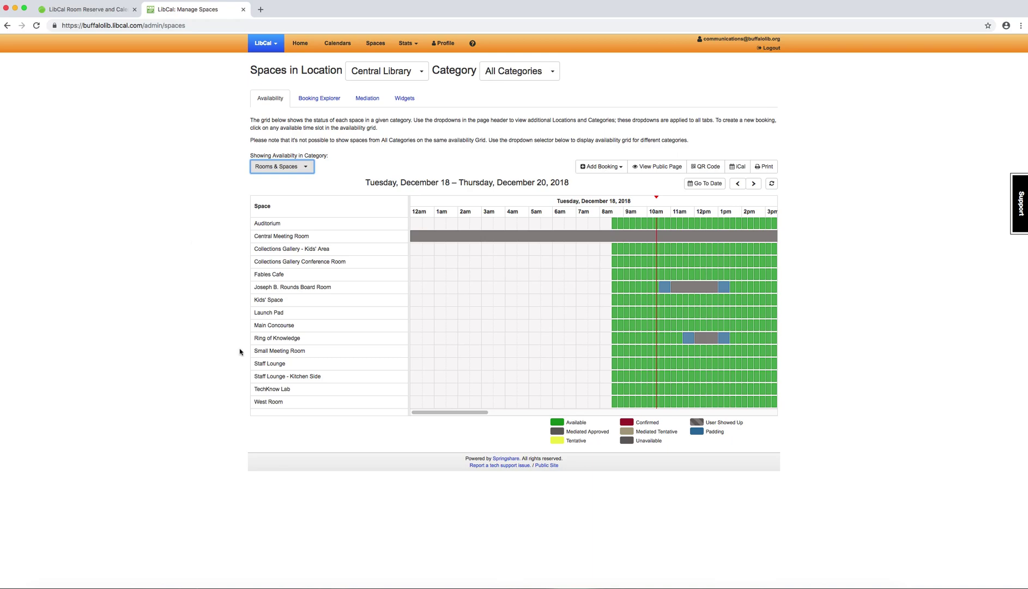
drag(455, 414, 485, 417)
mouse_move(545, 236)
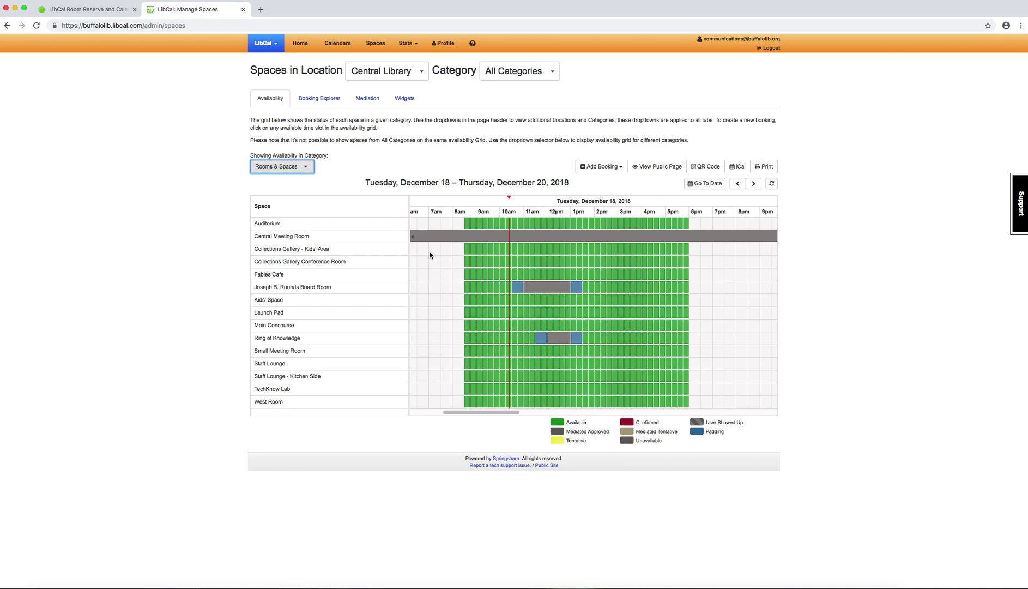
mouse_move(537, 294)
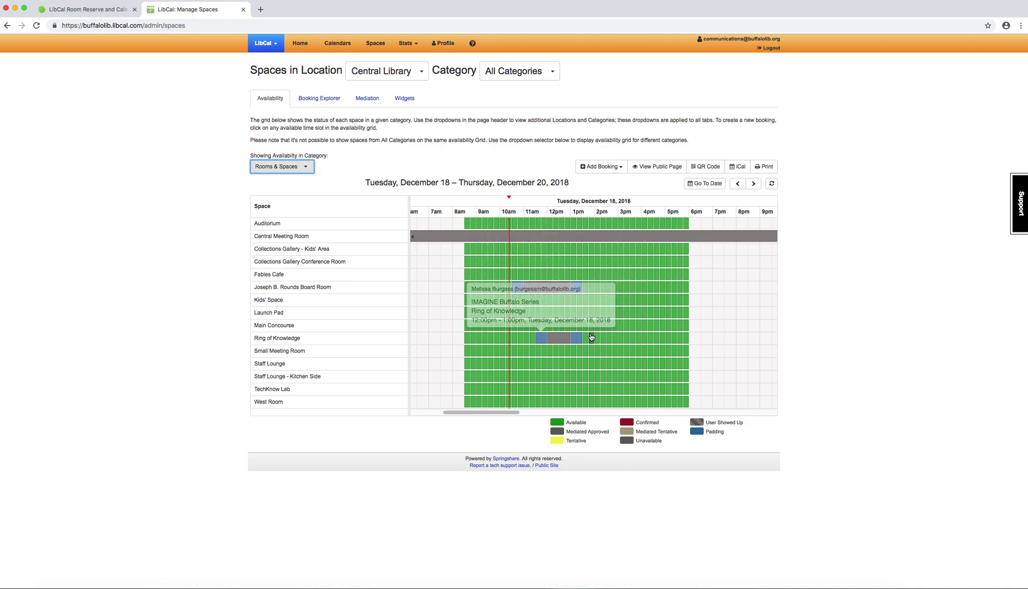
mouse_move(581, 339)
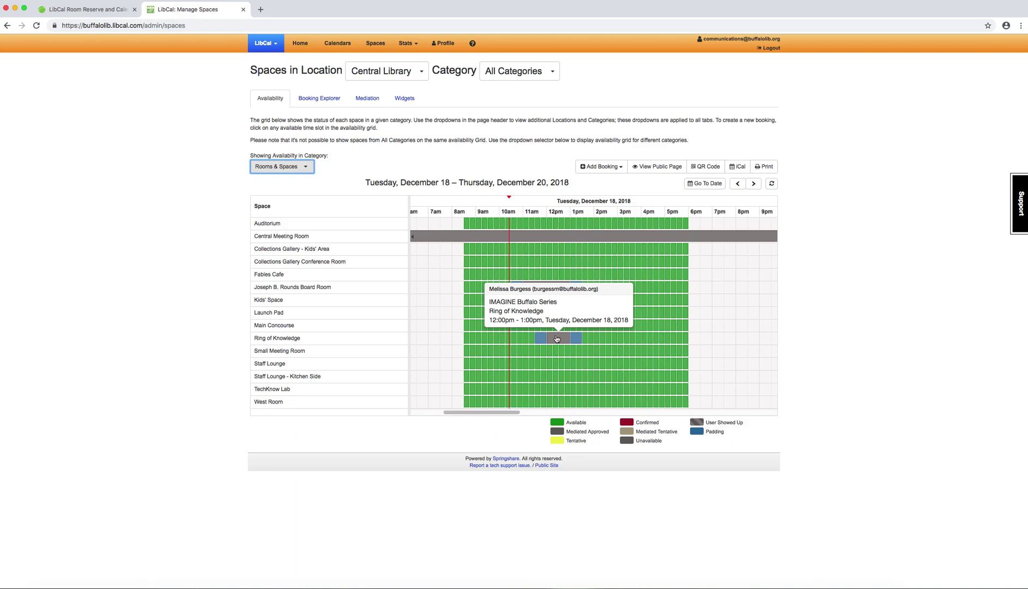
click(165, 284)
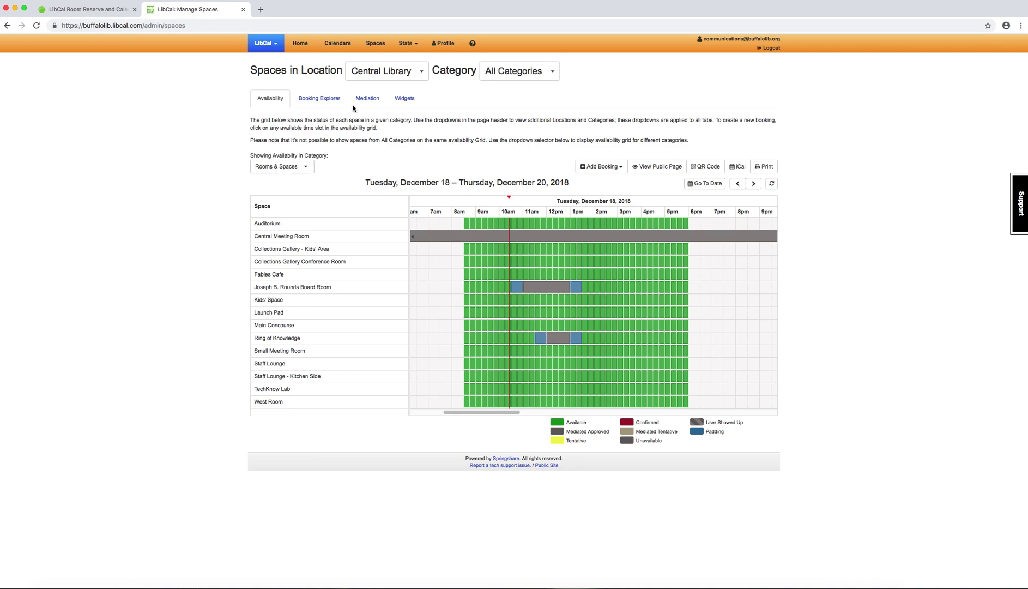
Step: Jump the availability grid to Thursday, December 27, 2018 and bring the 8am columns into view
click(718, 187)
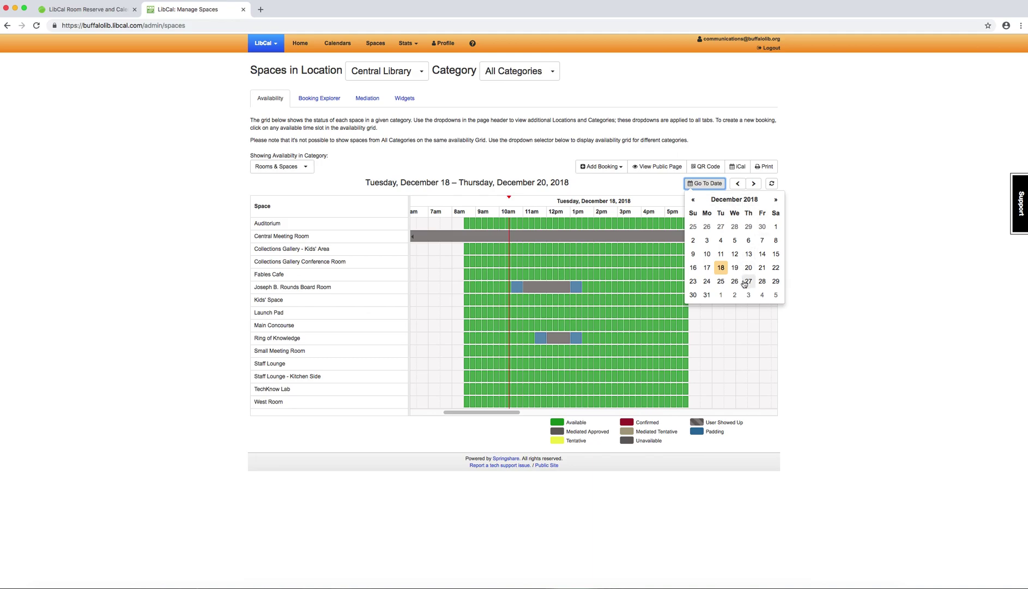
click(678, 188)
click(706, 184)
click(749, 283)
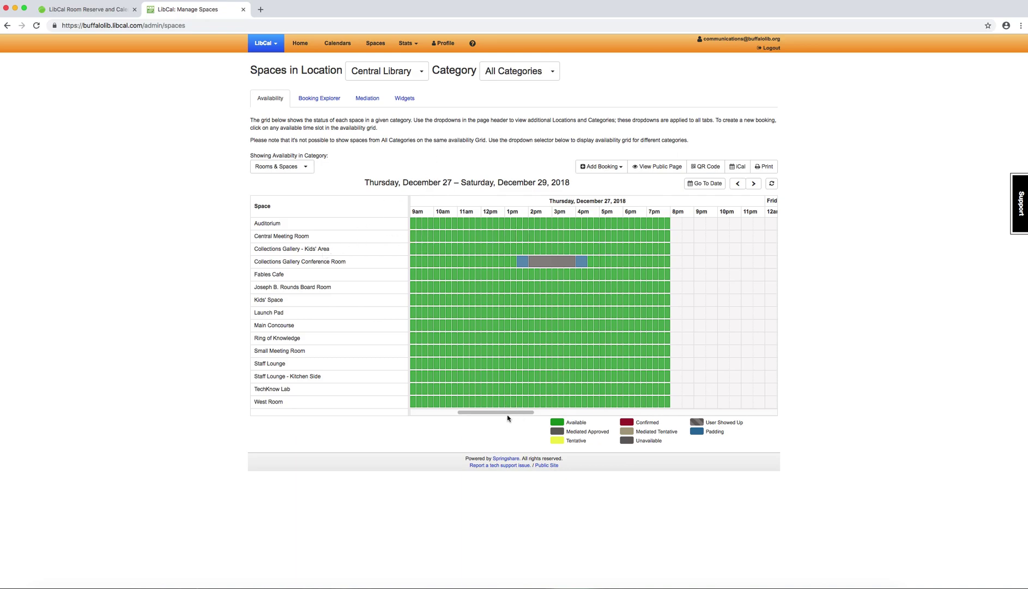
drag(510, 414, 501, 415)
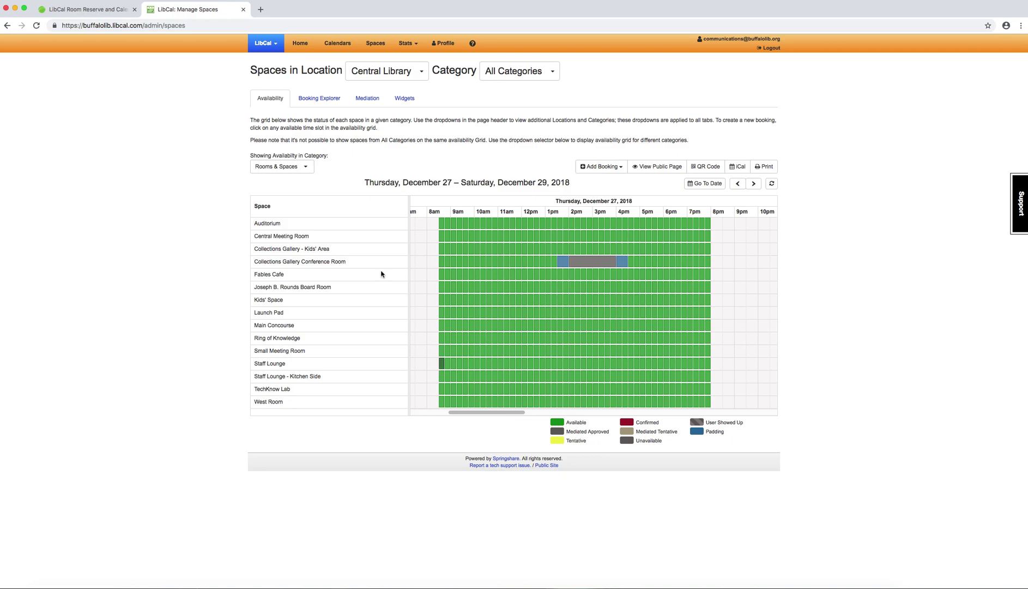
Step: Start a new Central Meeting Room booking at 9:00am on December 27, 2018
click(451, 241)
click(454, 238)
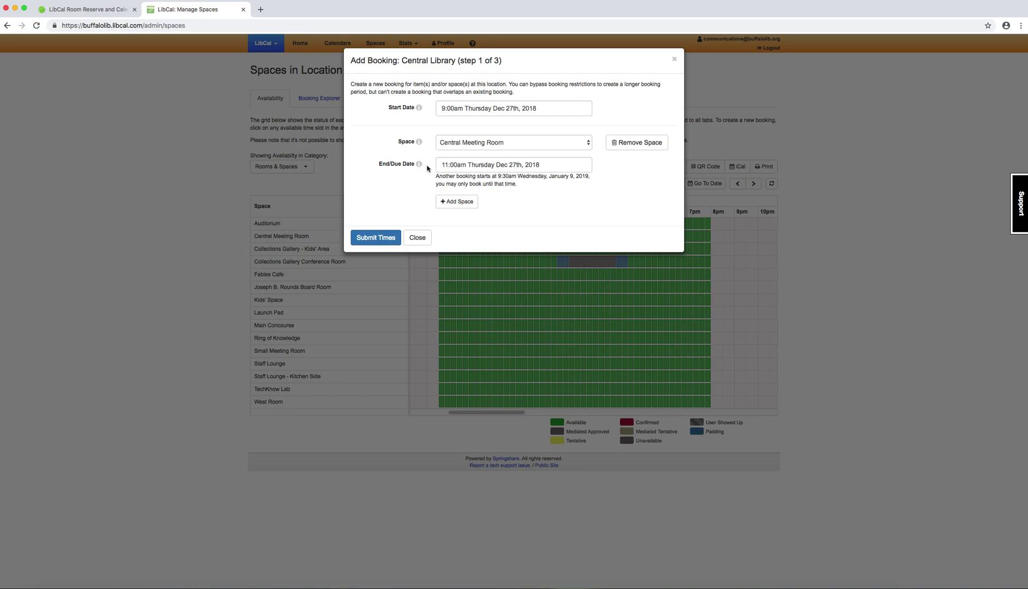
Step: Extend the Central Meeting Room booking's end time to 12:00pm on December 27, 2018
click(453, 165)
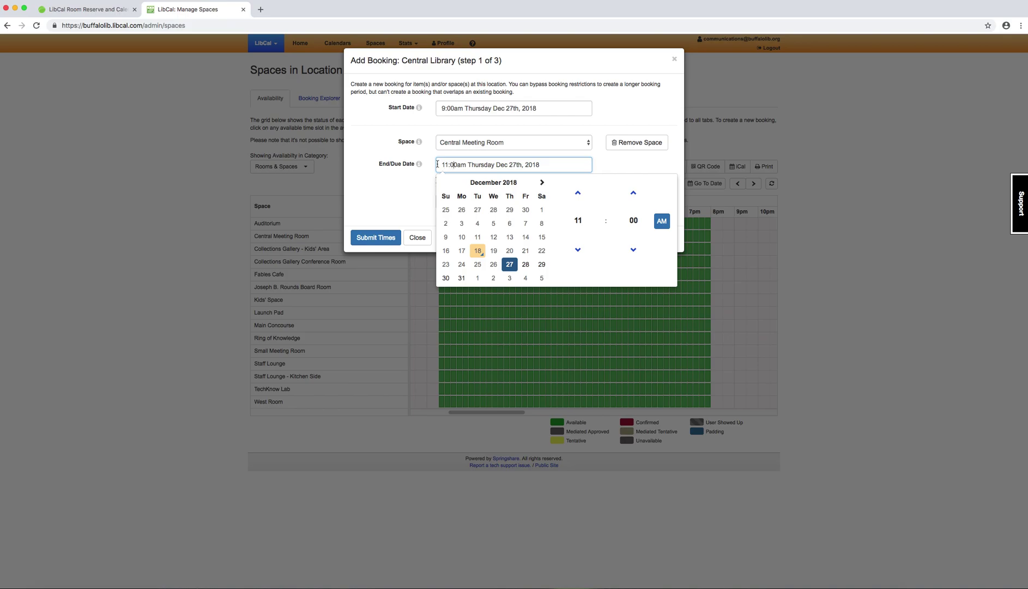
click(578, 249)
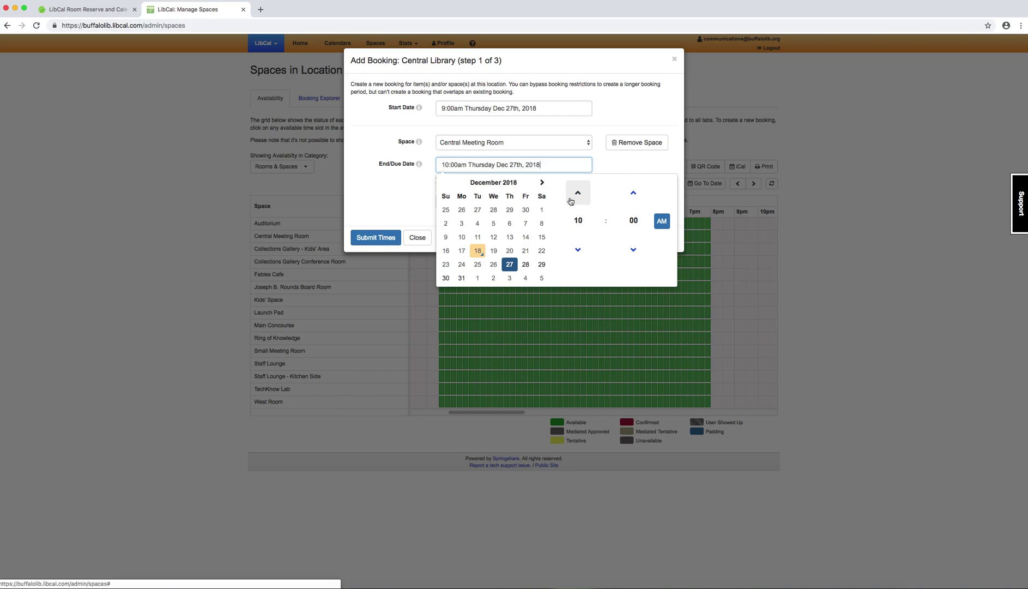
click(571, 201)
click(574, 200)
click(574, 201)
click(581, 256)
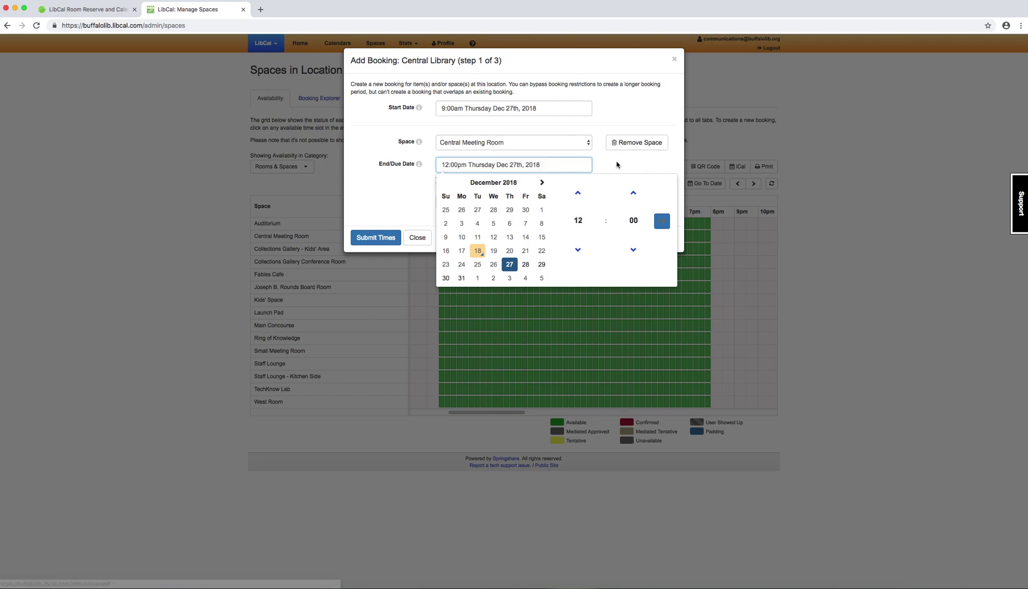
click(616, 165)
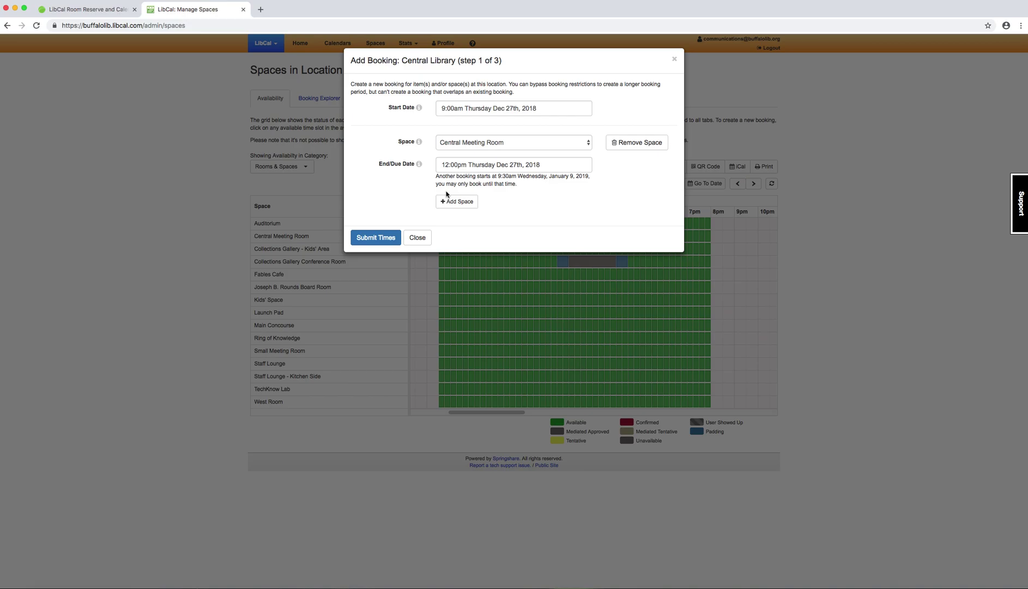
Step: Add Kids' Space as a second space, ending 11:00am Thursday, December 27, 2018
click(474, 204)
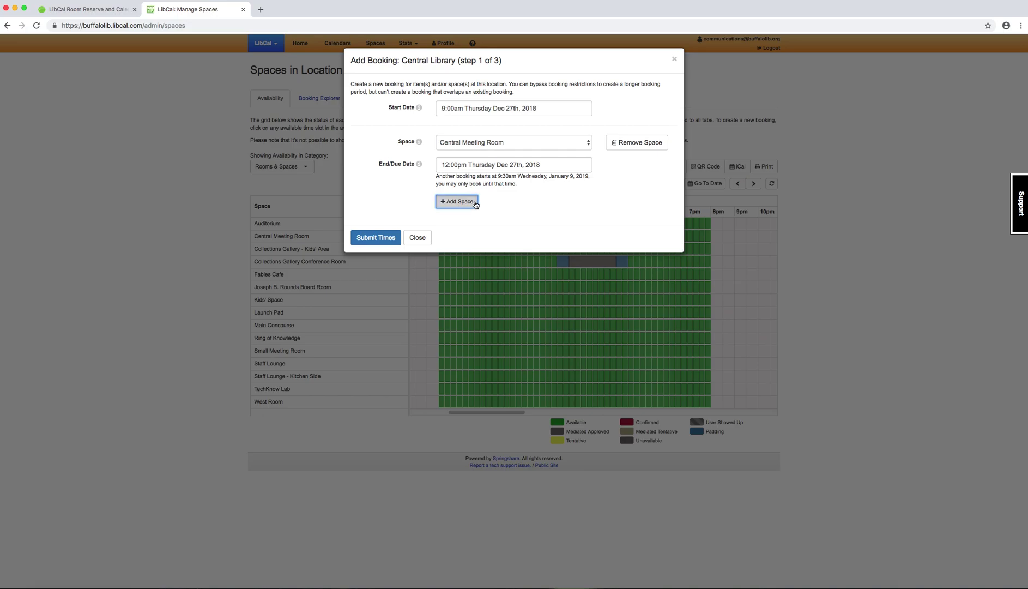
click(472, 213)
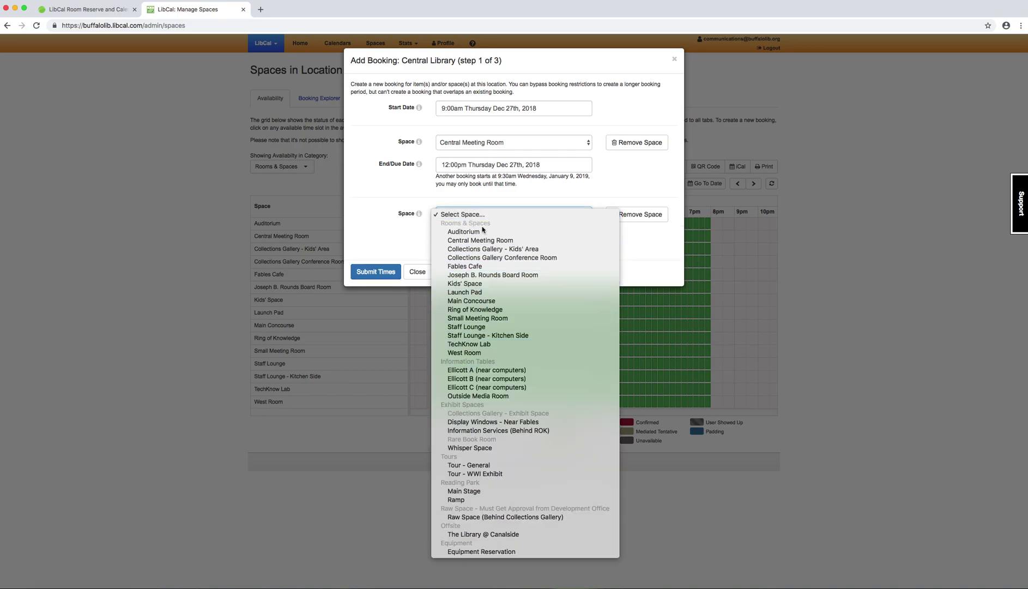
click(495, 285)
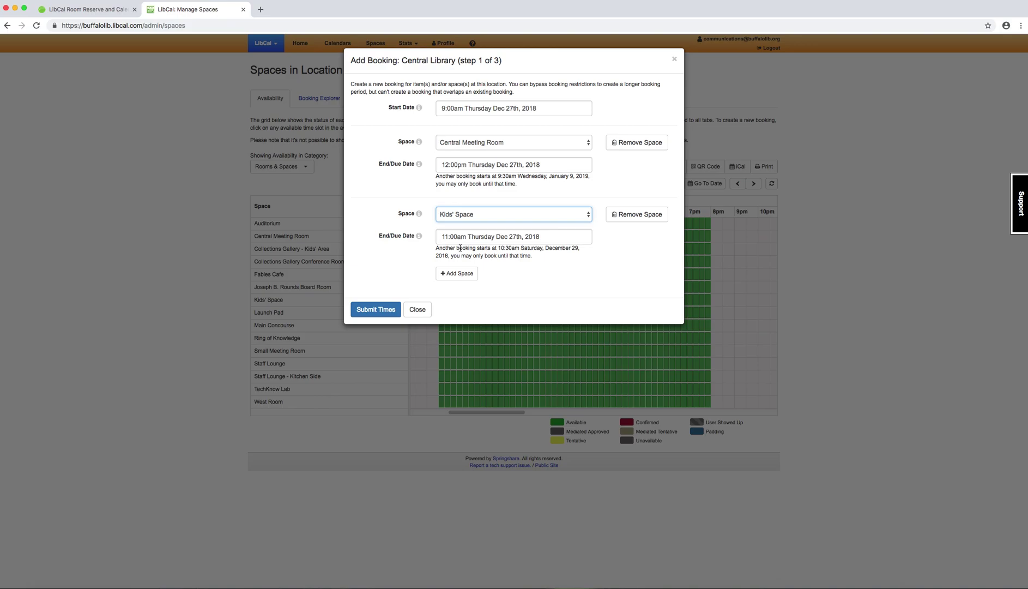
click(423, 230)
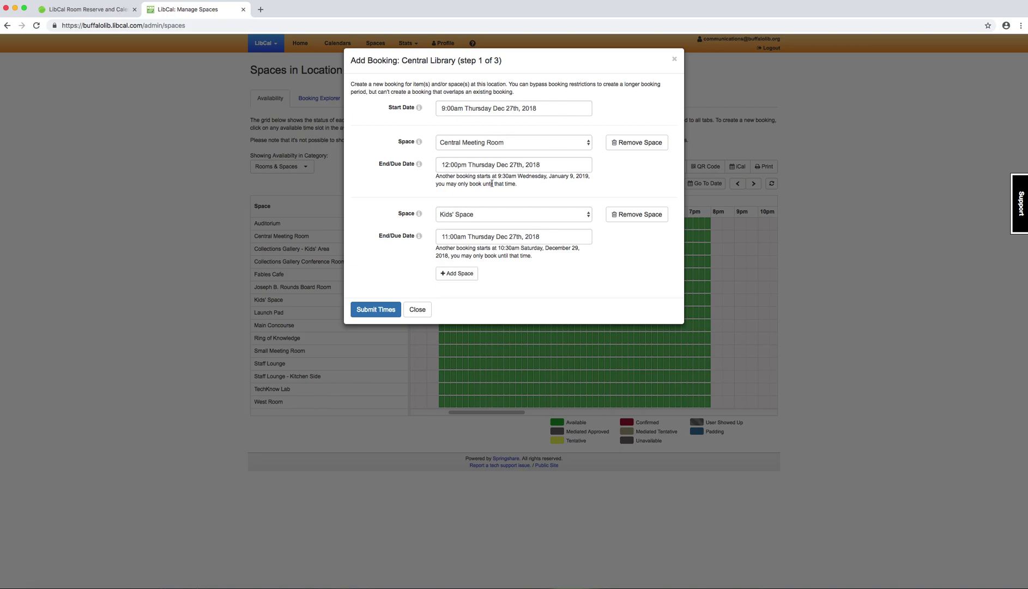
Step: Submit the times, enter the requester's name, e-mail and program title 'Craft Time', and enable confirmation e-mail
click(360, 314)
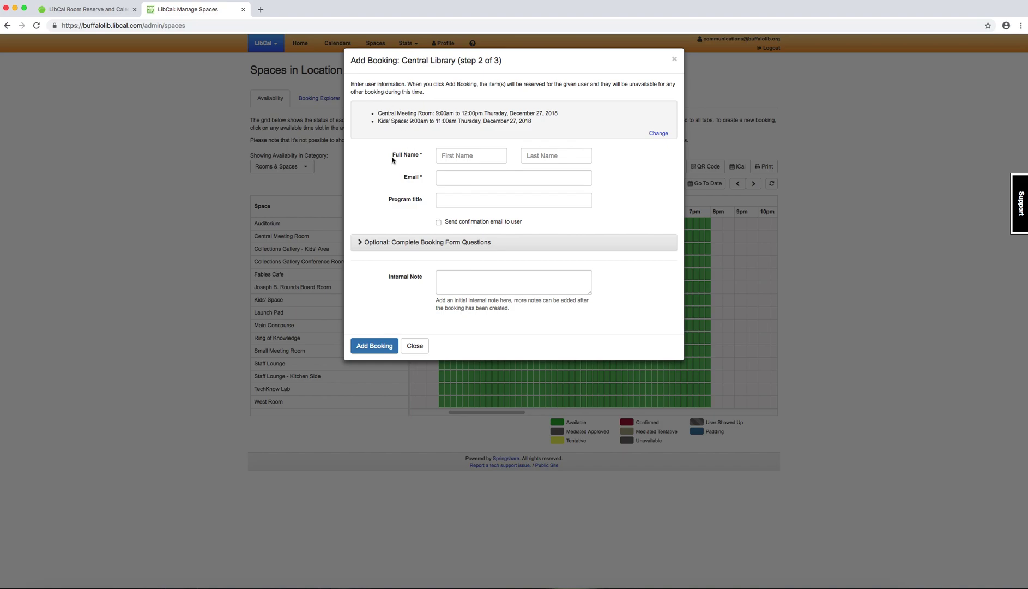
click(471, 156)
key(Tab)
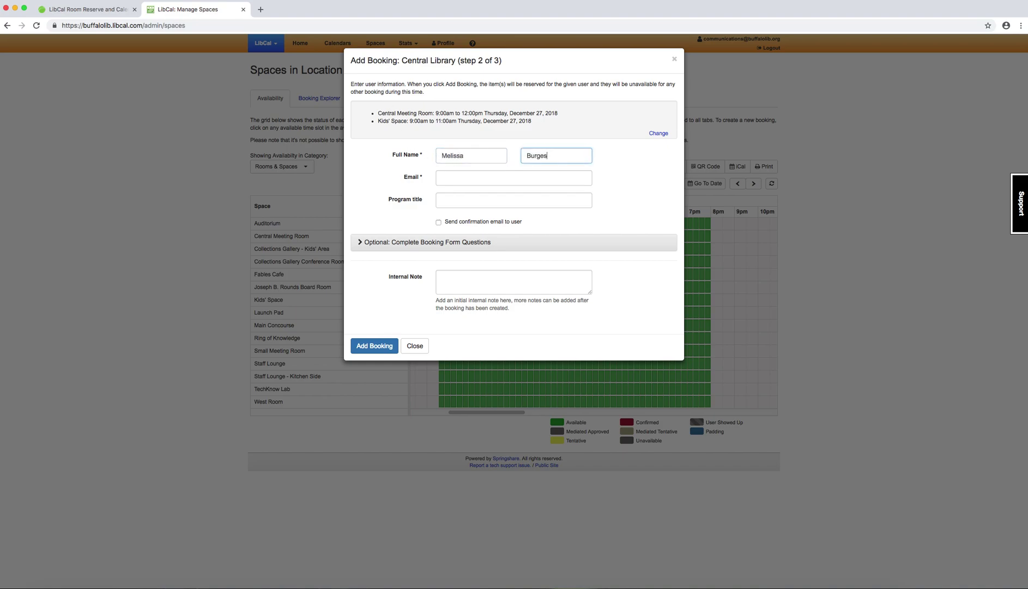
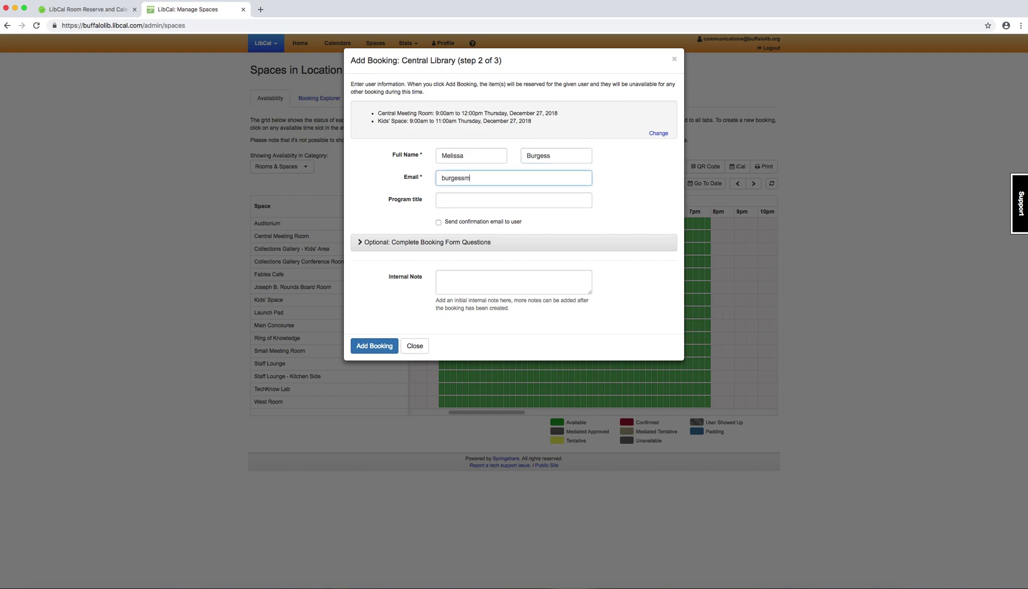
key(Tab)
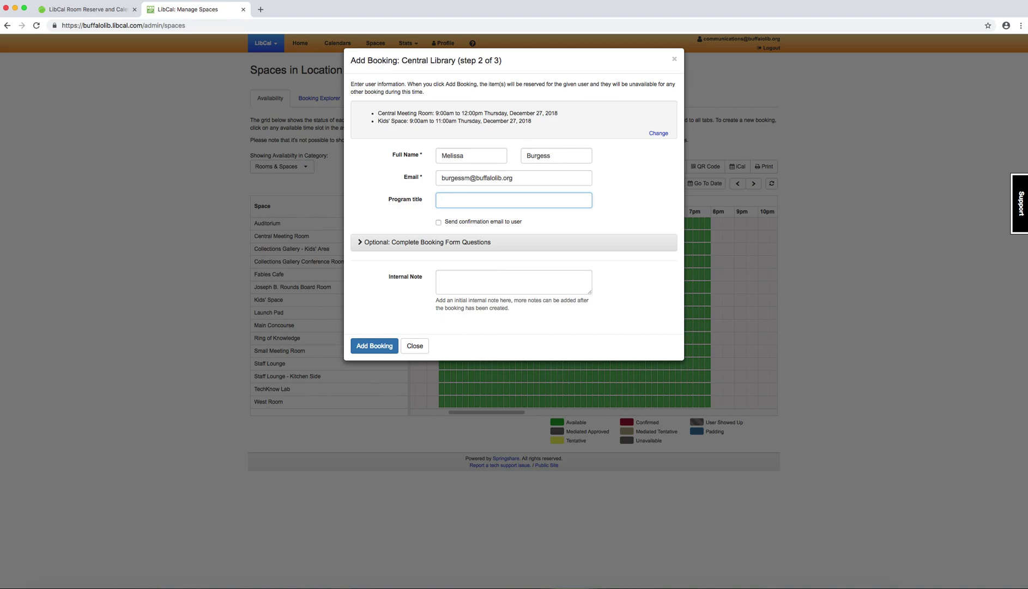
text(Craft Time)
click(447, 222)
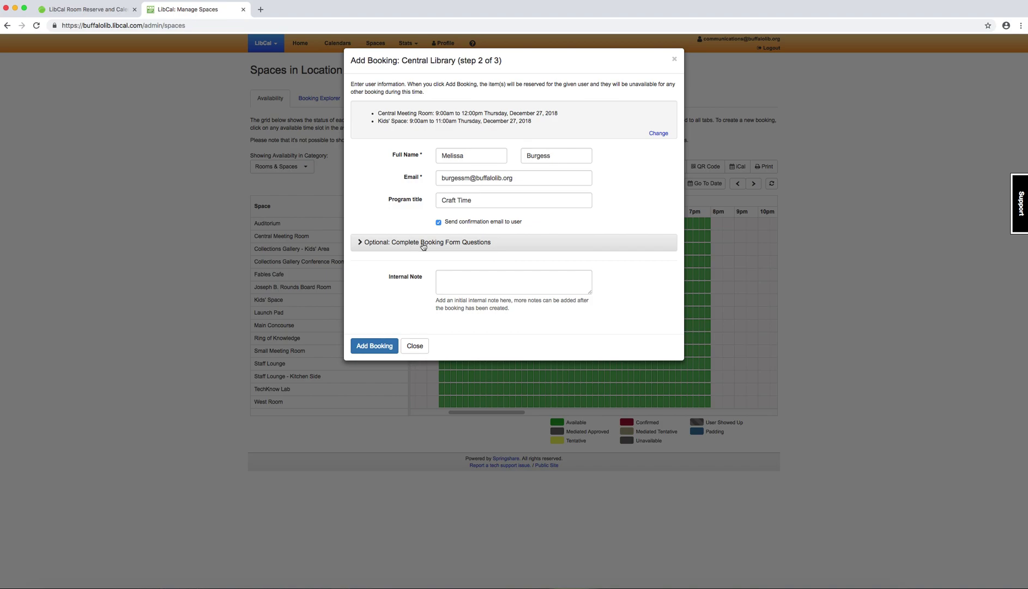
click(375, 246)
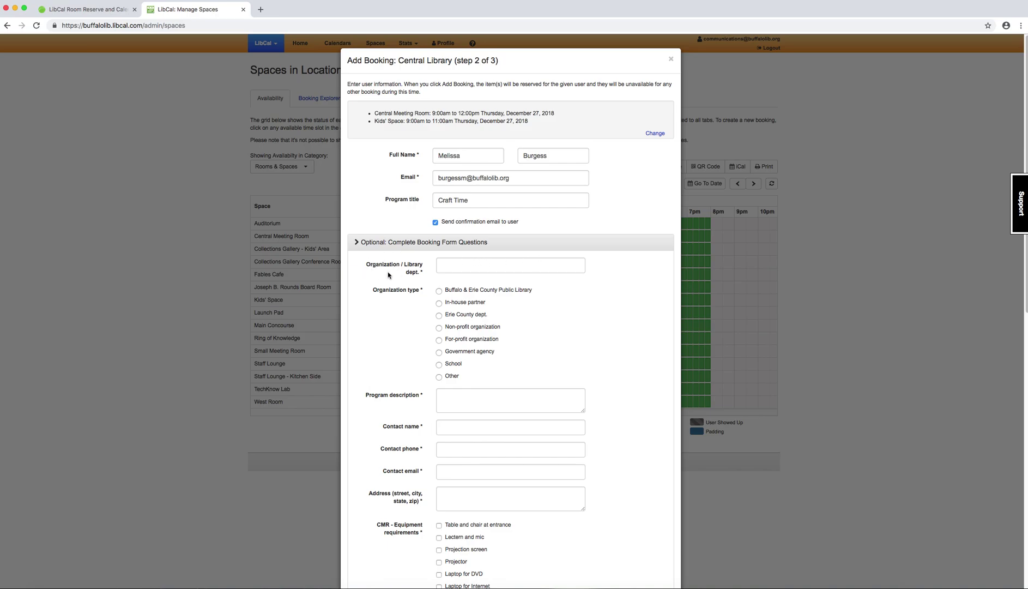
Step: Set department 'Dev. & Comm.', organization type Buffalo & Erie County Public Library, and description 'Craft Time'
click(452, 265)
text(Dev. & Comm.)
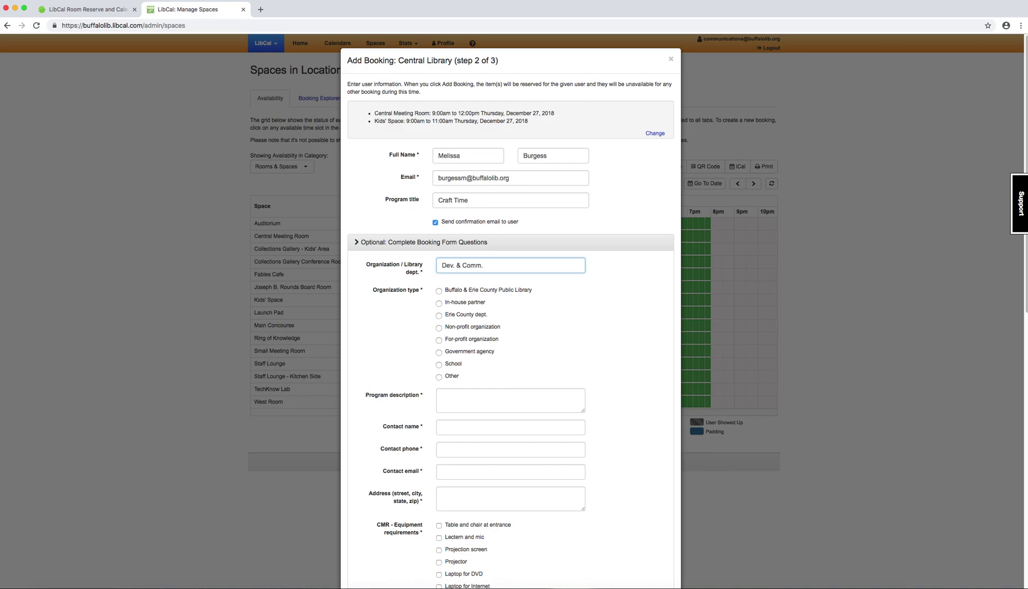
click(439, 292)
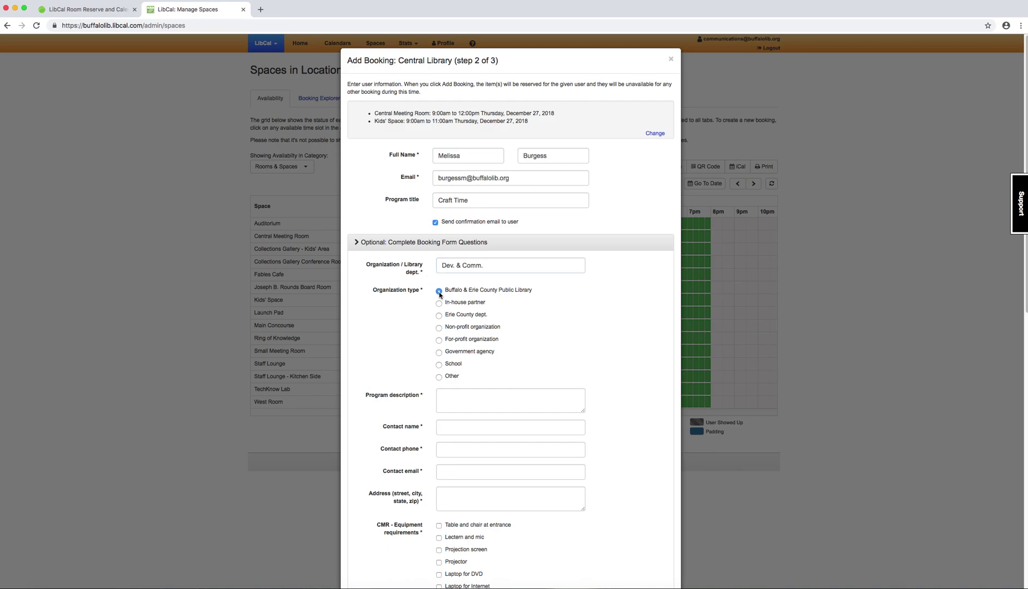
click(482, 401)
text(Craft Time)
key(BackSpace)
key(BackSpace)
key(BackSpace)
text(ime)
Step: Fill in the contact's full name, phone number and e-mail address
click(465, 421)
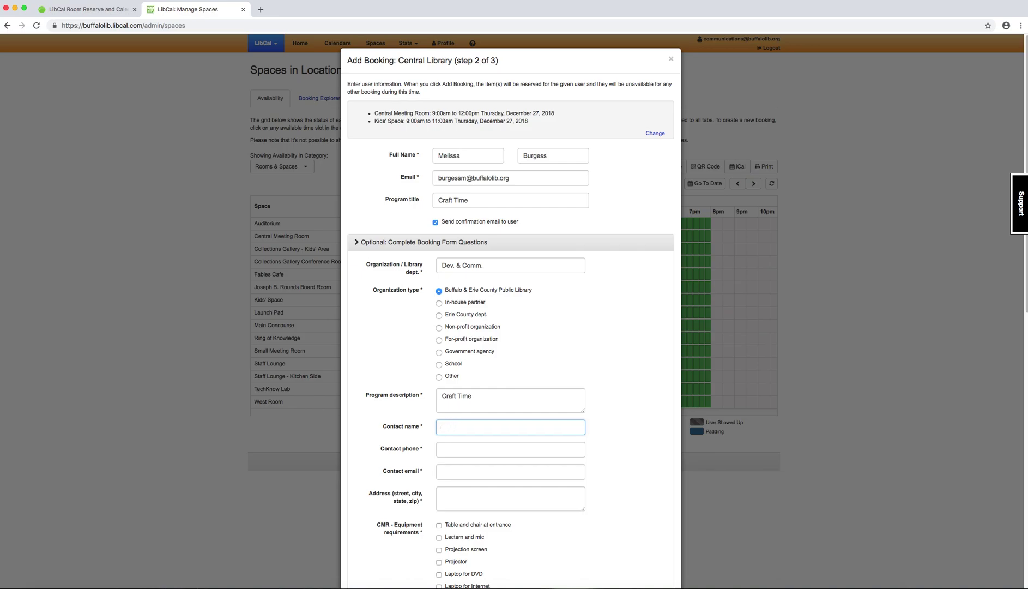
key(Tab)
click(507, 427)
text(BUrge)
key(BackSpace)
key(BackSpace)
key(BackSpace)
key(BackSpace)
key(Tab)
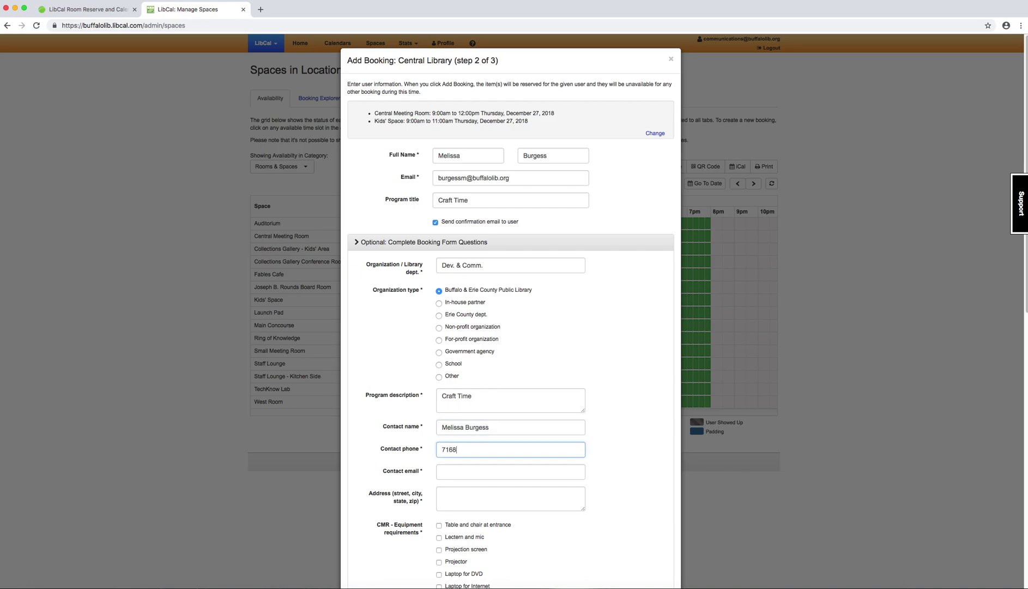
key(Tab)
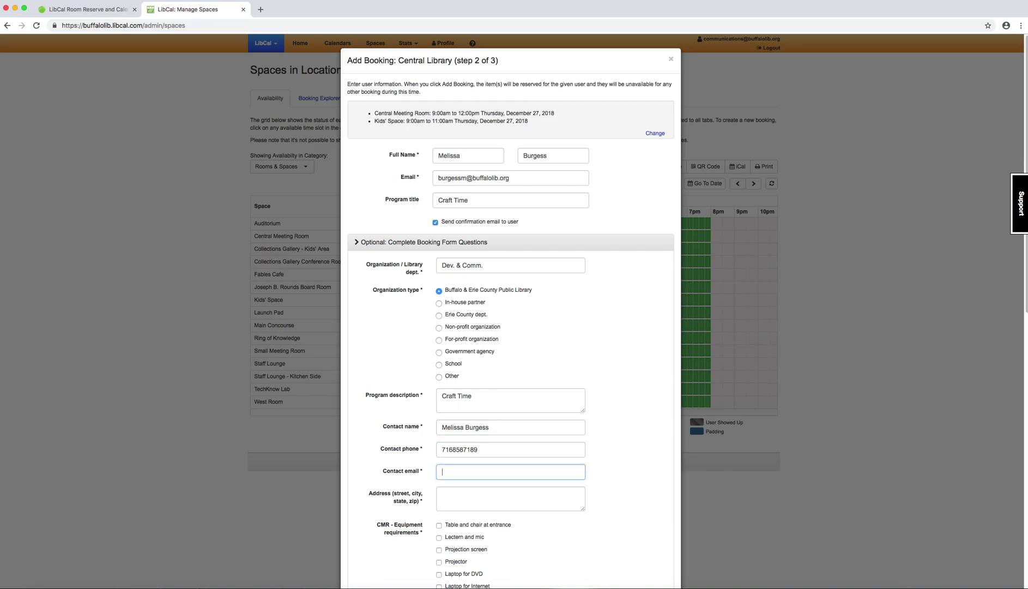
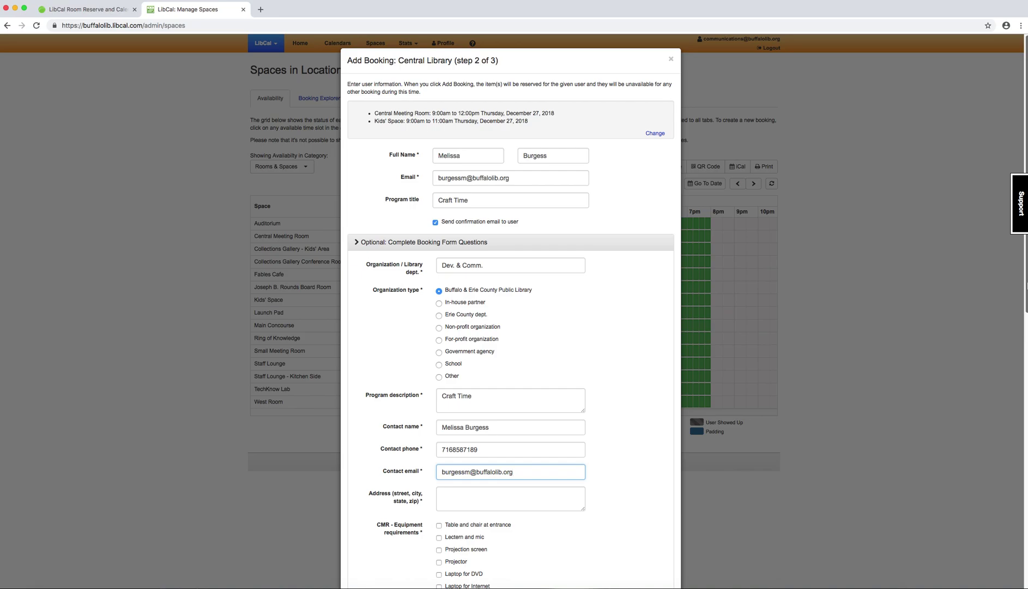
Step: Enter 'Lafayette Sq. Bflo 14203' as the booking address, then scroll to the equipment questions
scroll(1017, 476, down, 7)
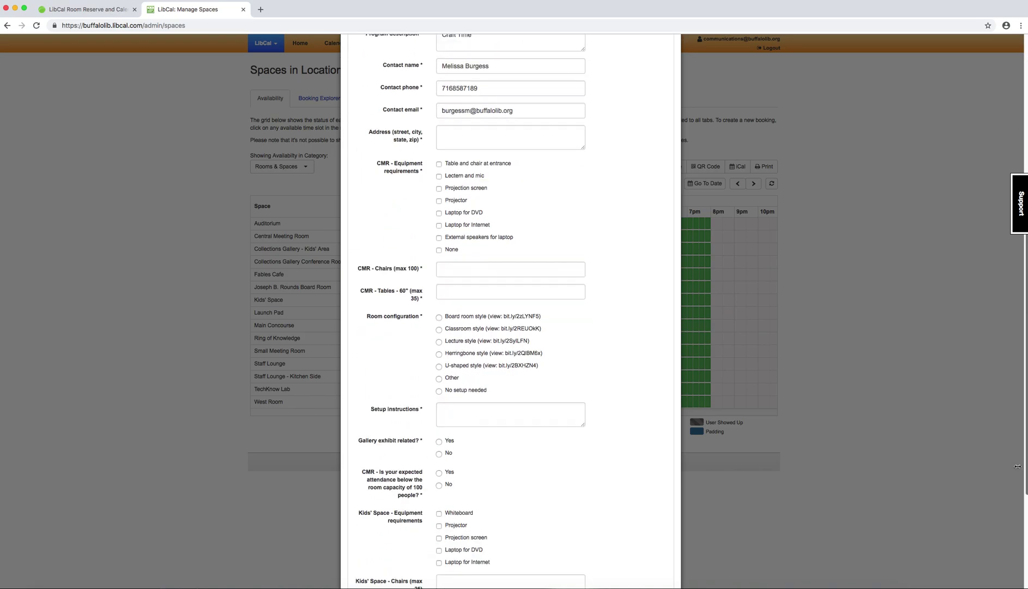
scroll(1014, 491, down, 1)
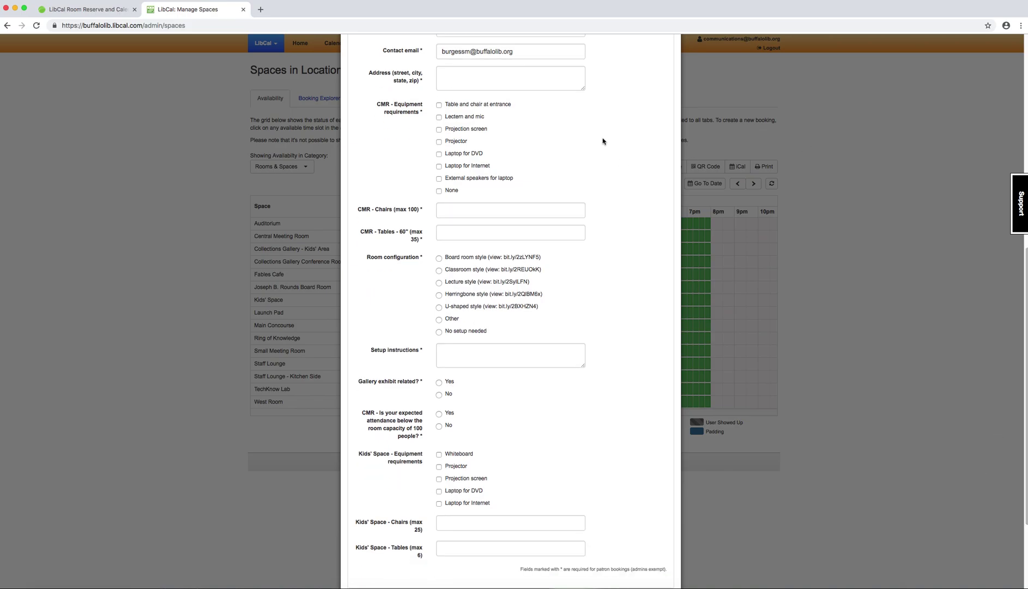
click(503, 82)
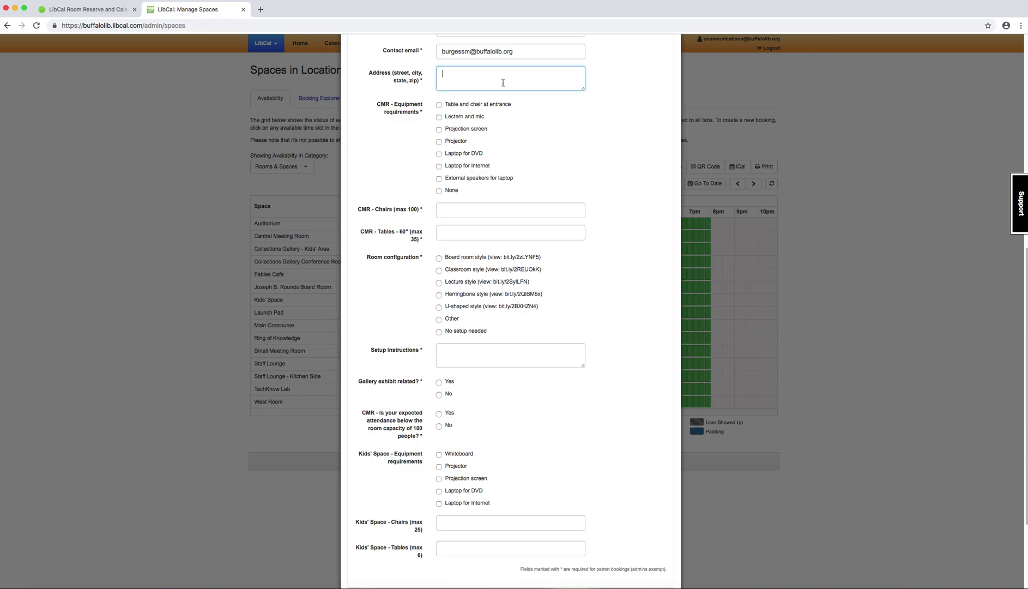
text(Lafayette Sq. Bflo 14203)
scroll(395, 166, up, 2)
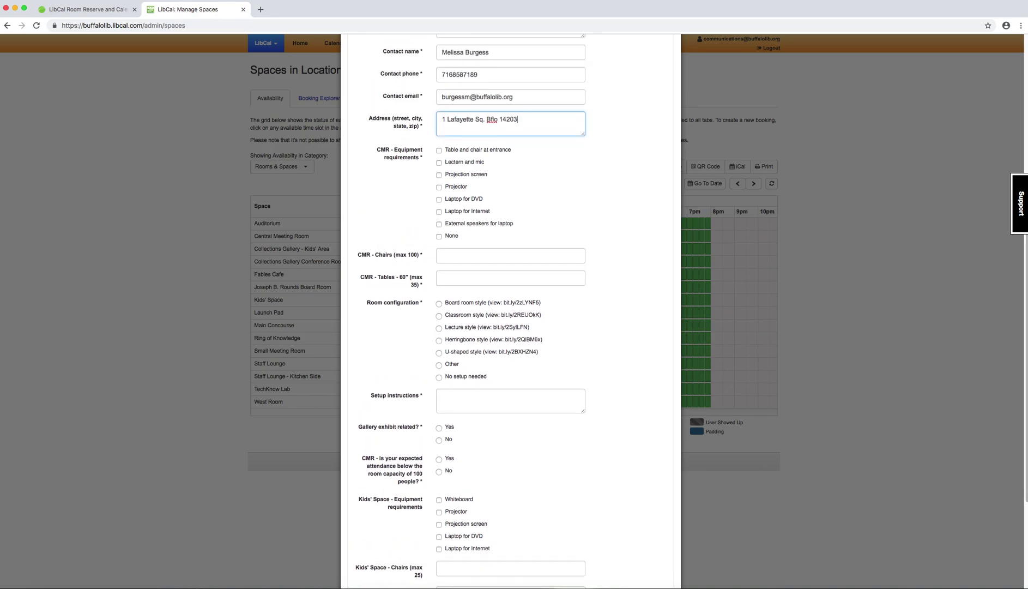
scroll(1026, 293, down, 4)
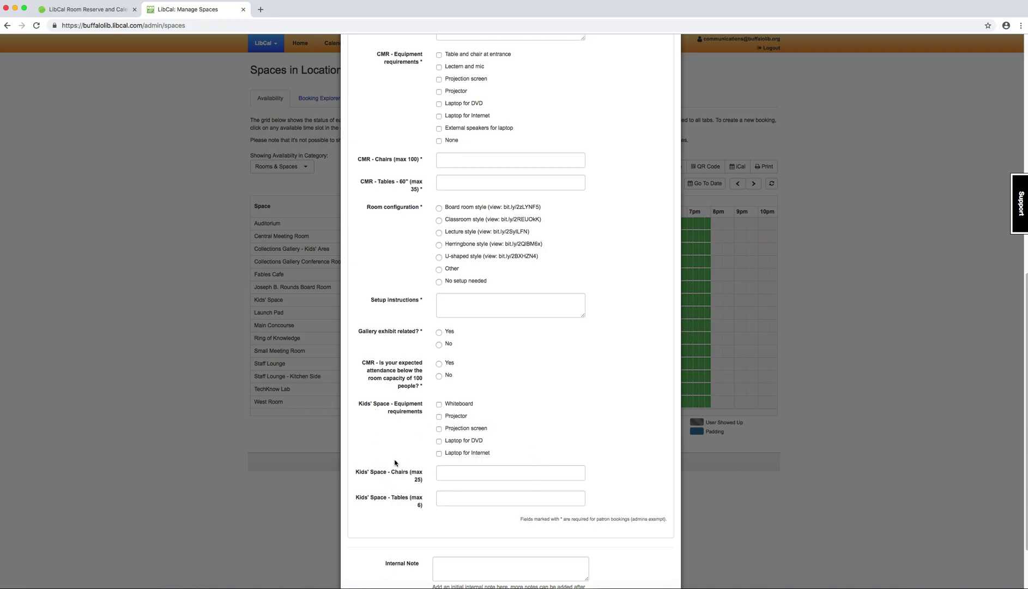
scroll(395, 462, down, 1)
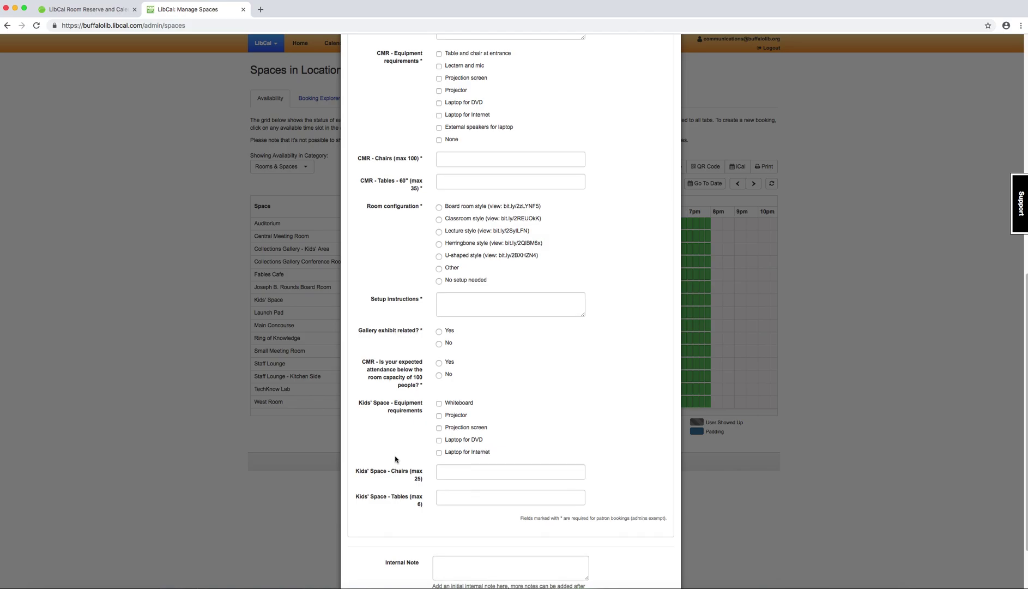
scroll(396, 460, down, 1)
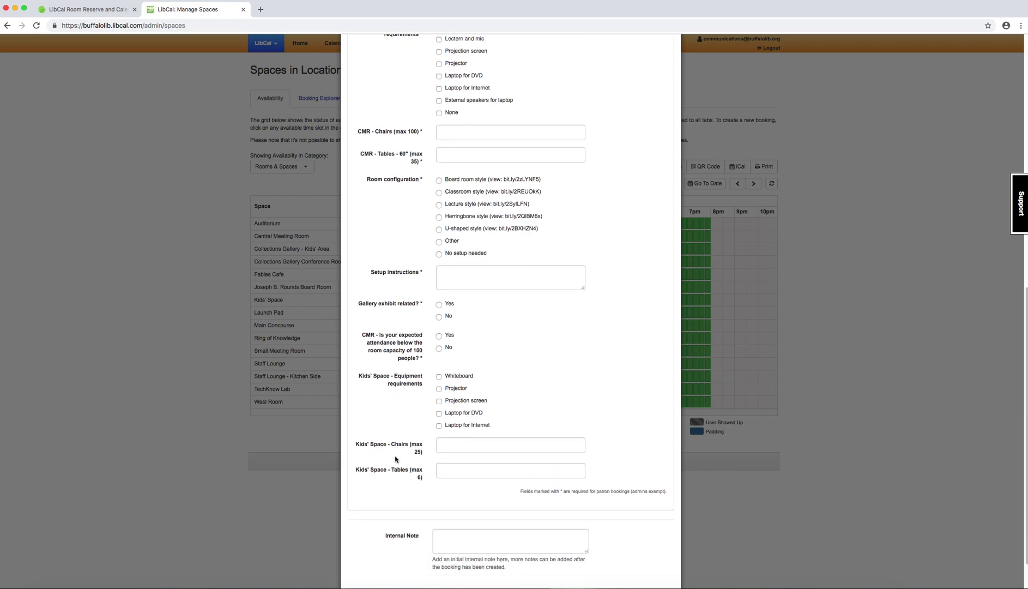
Step: Request a projector, 100 chairs, 25 tables and classroom-style setup for the Central Meeting Room
click(451, 65)
click(466, 130)
text(100)
click(464, 156)
text(25)
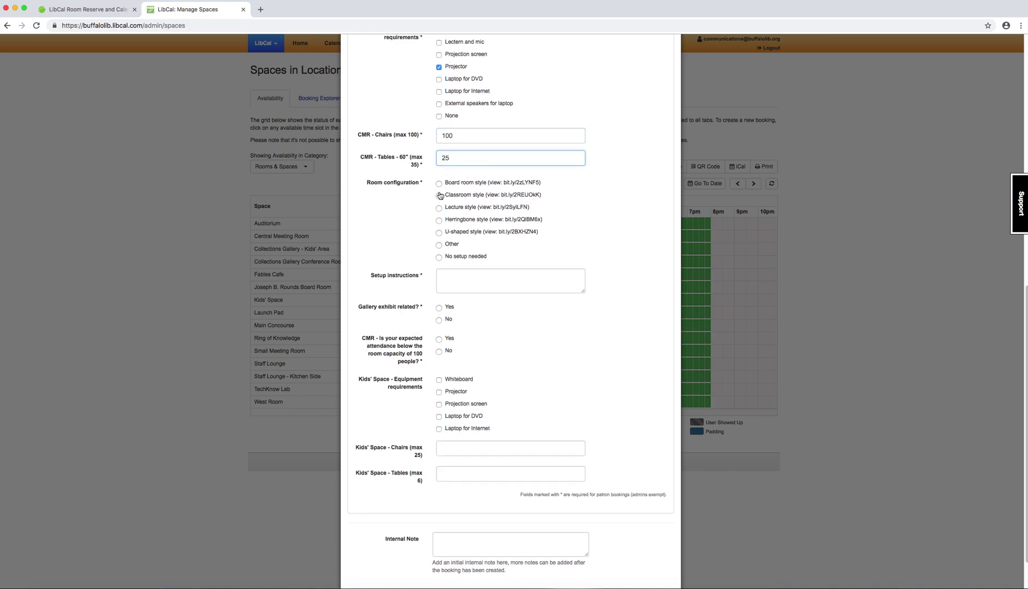
click(439, 196)
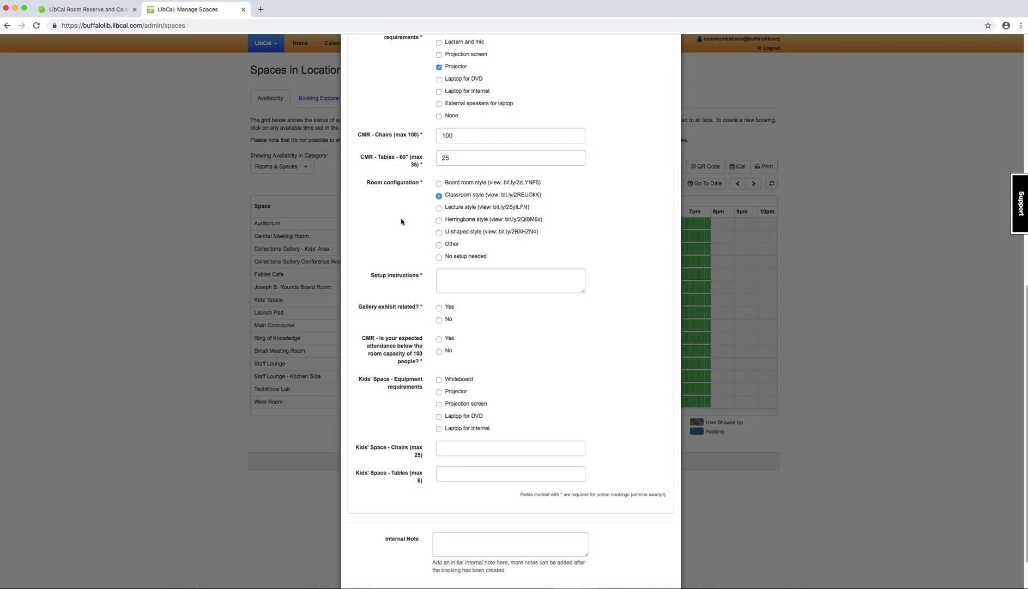
Step: Enter setup instructions 'Add a table at the front of the room', gallery exhibit No, attendance Yes
click(501, 278)
text(Add a g)
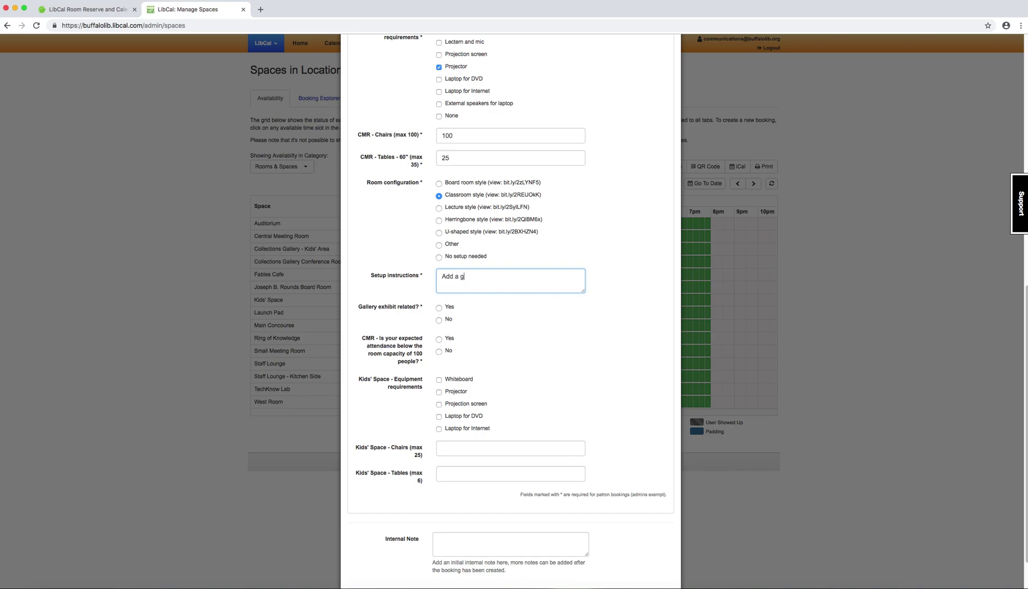
key(BackSpace)
text(table at the front of the room)
click(439, 320)
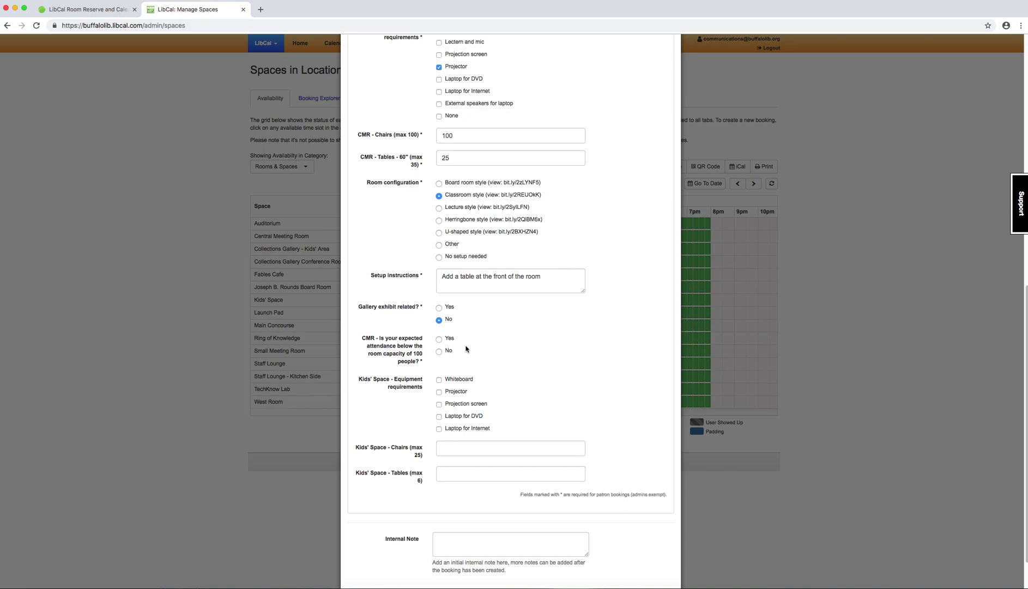
click(439, 339)
Step: Request a projector, internet laptop, 15 chairs and 5 tables for the Kids' Space
click(439, 392)
click(439, 429)
click(473, 443)
text(15)
click(484, 472)
text(4)
text(5)
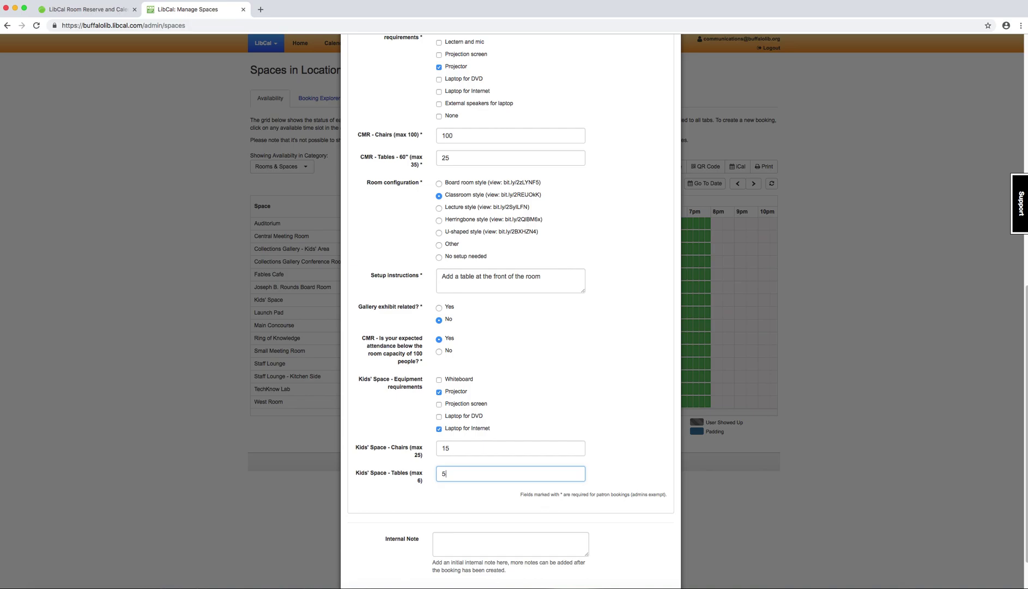
Step: Finish the Kids' Space table count and submit the December 27 booking
scroll(511, 309, up, 1)
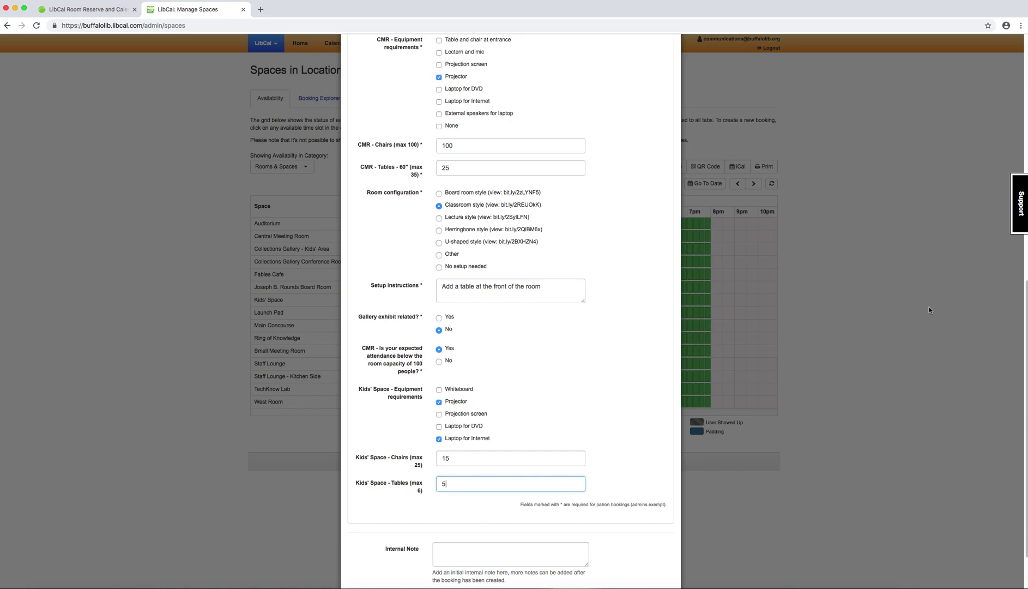
click(638, 492)
scroll(638, 493, down, 3)
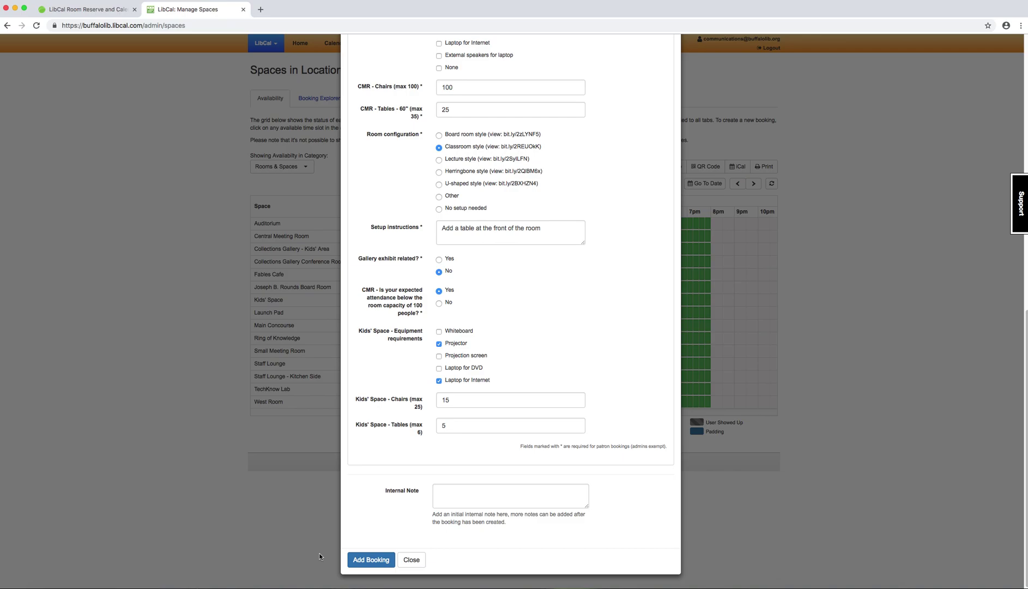
click(352, 560)
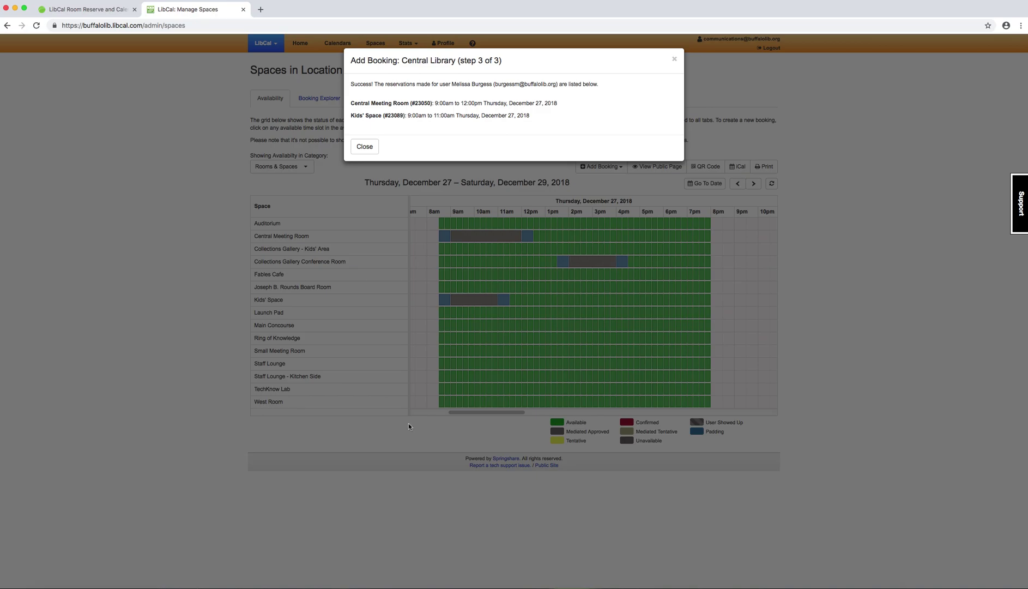
Step: Dismiss the booking success message to return to the availability grid
click(363, 147)
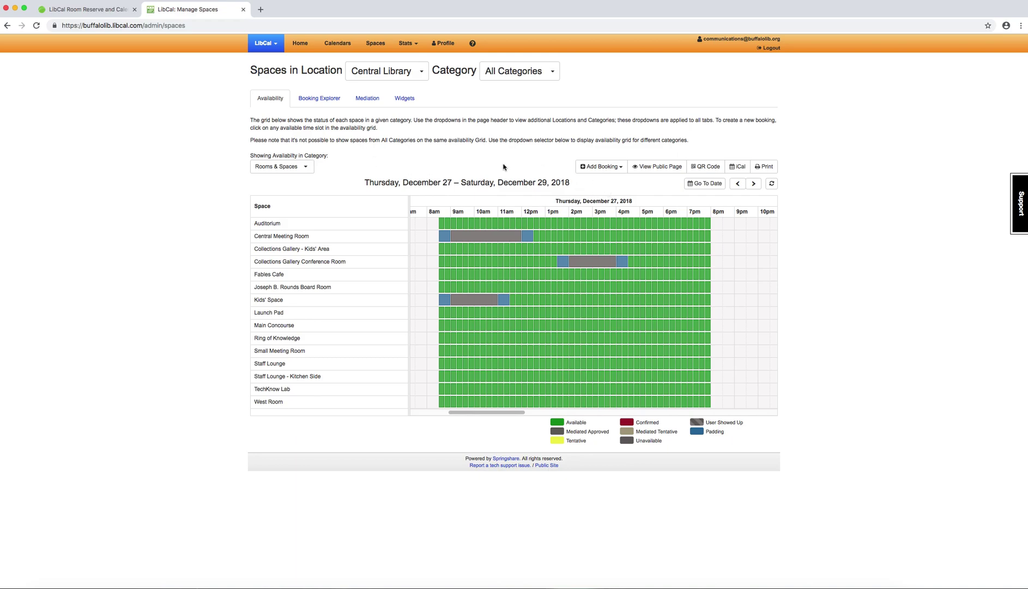
Step: Open the Craft Time Central Meeting Room booking's details and edit its form answers
mouse_move(477, 241)
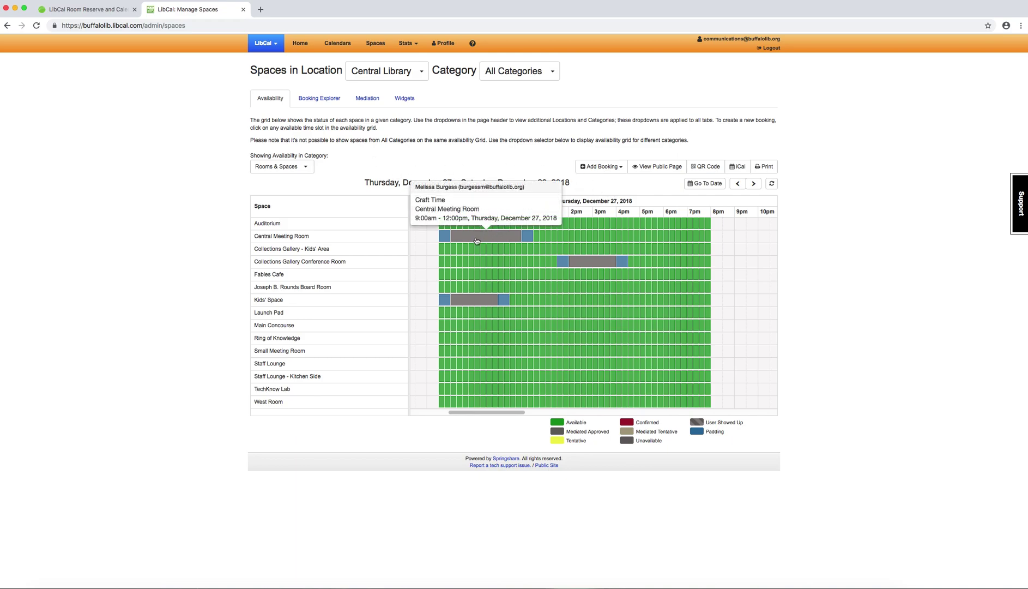
click(488, 238)
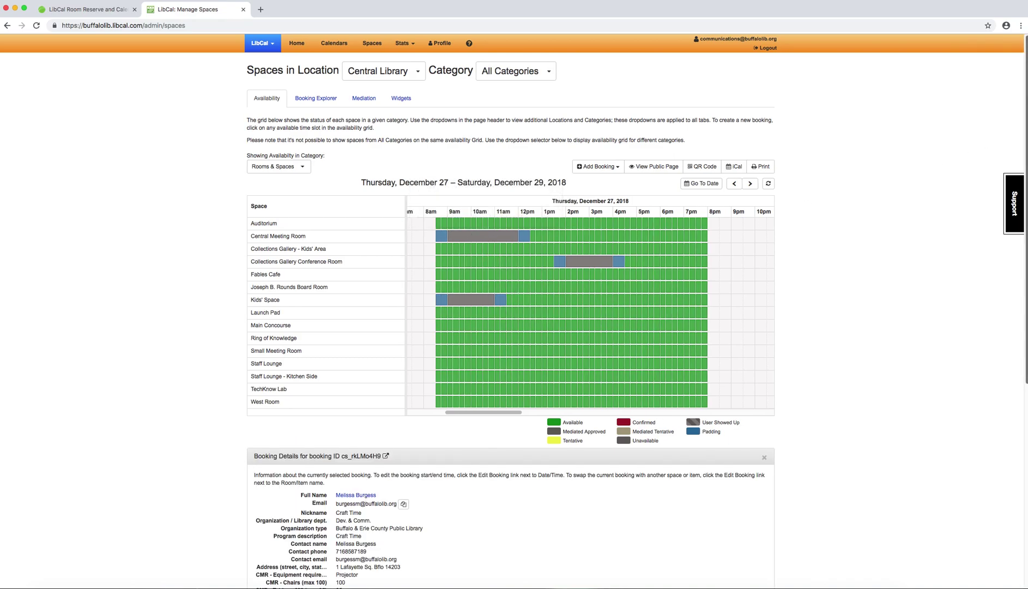
scroll(802, 205, down, 1)
scroll(1008, 263, down, 5)
scroll(1008, 279, down, 2)
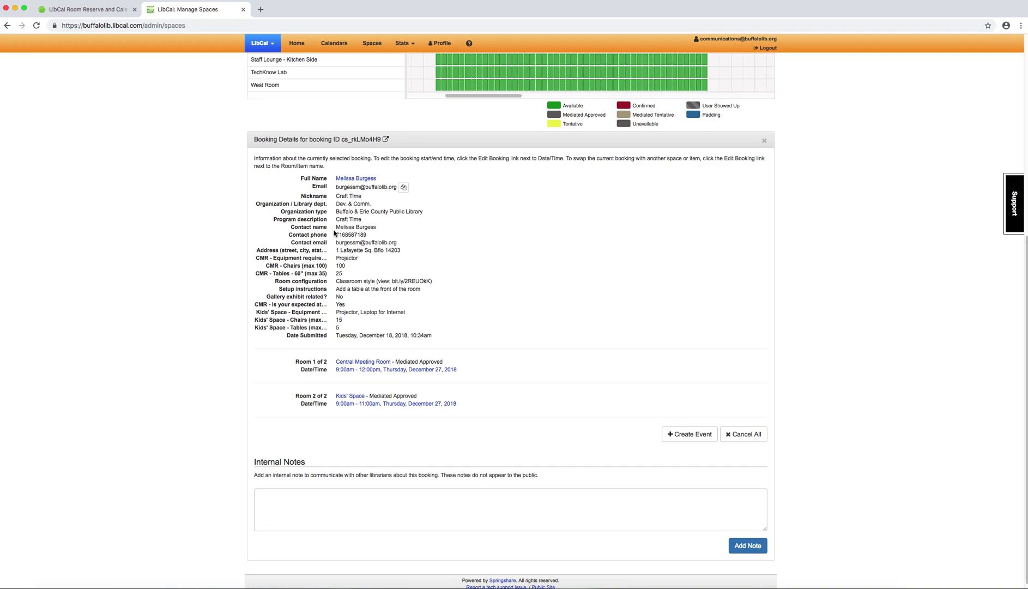
click(344, 179)
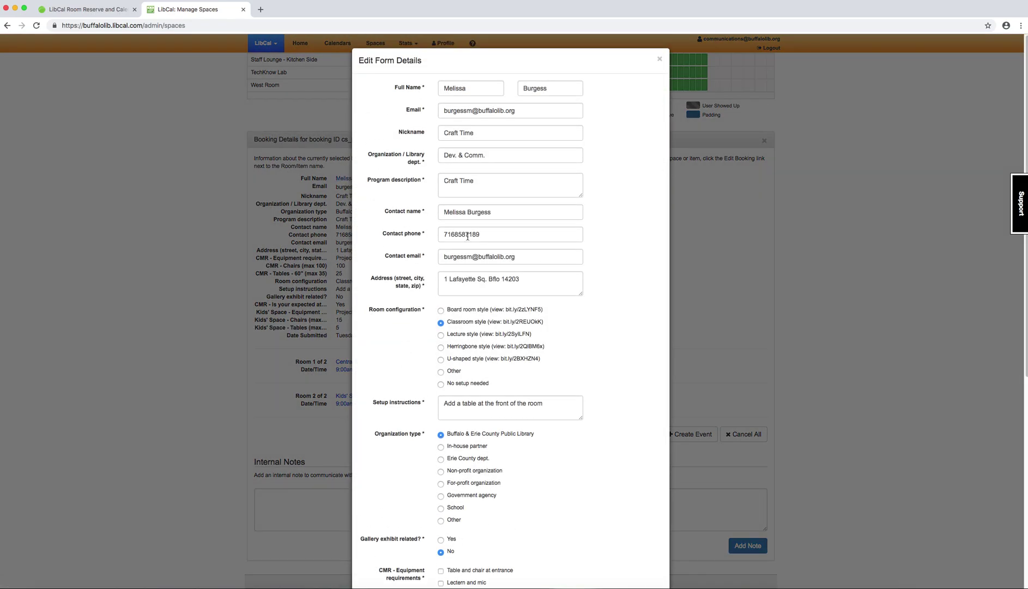
scroll(1010, 487, down, 5)
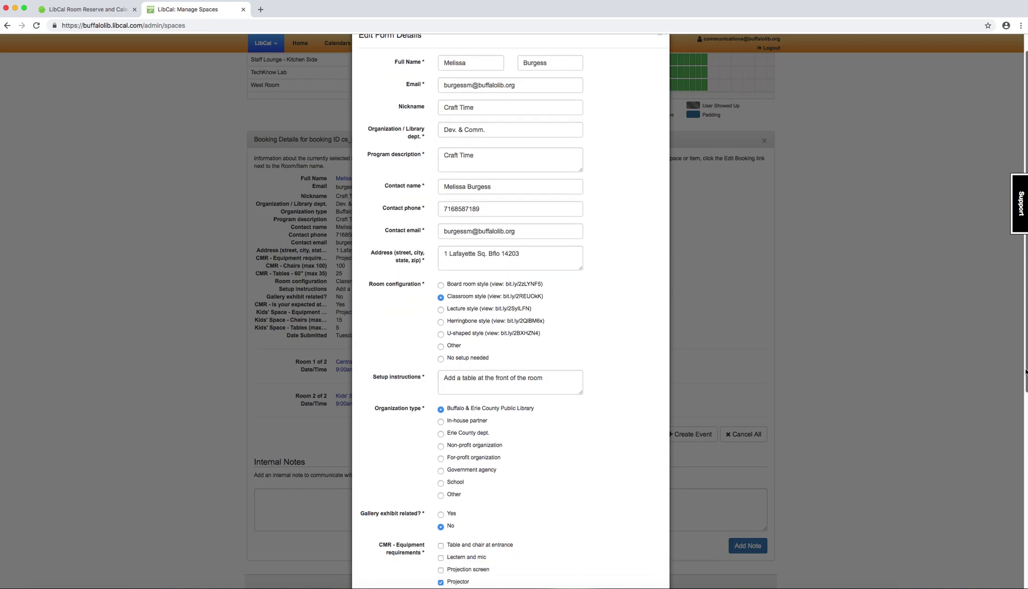
scroll(1006, 518, down, 2)
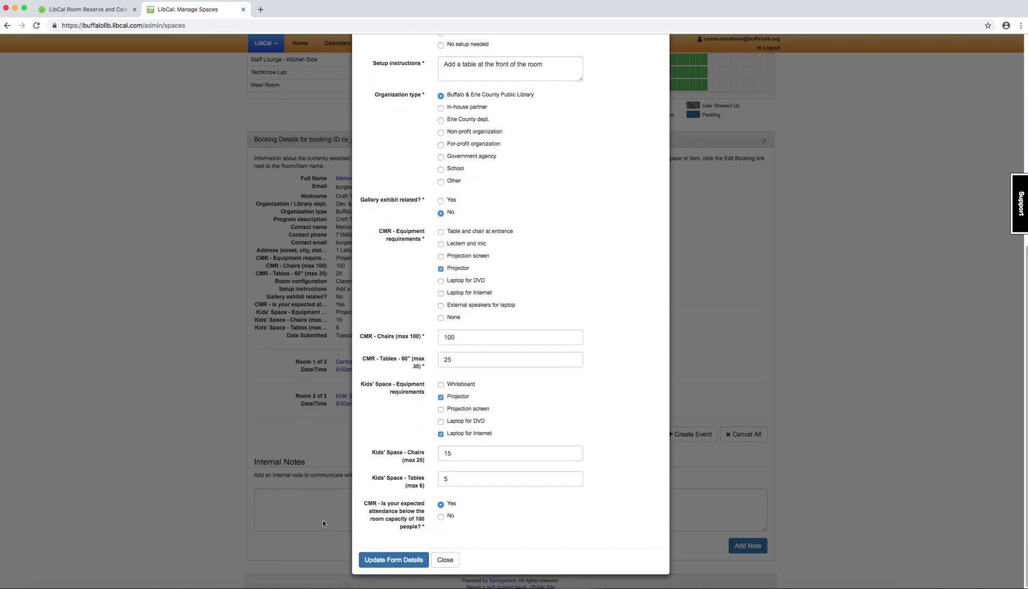
click(442, 560)
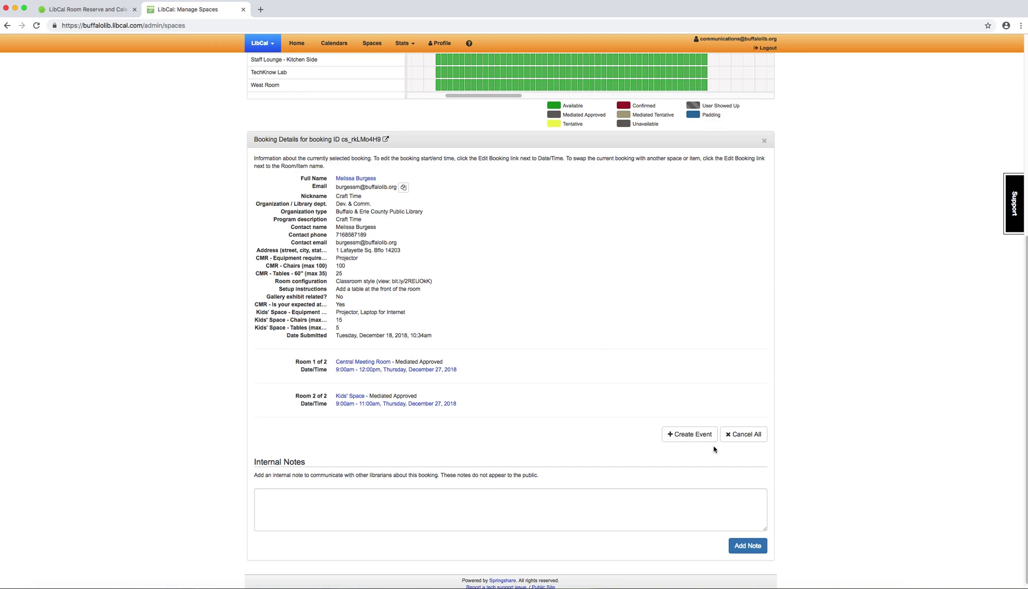
click(693, 435)
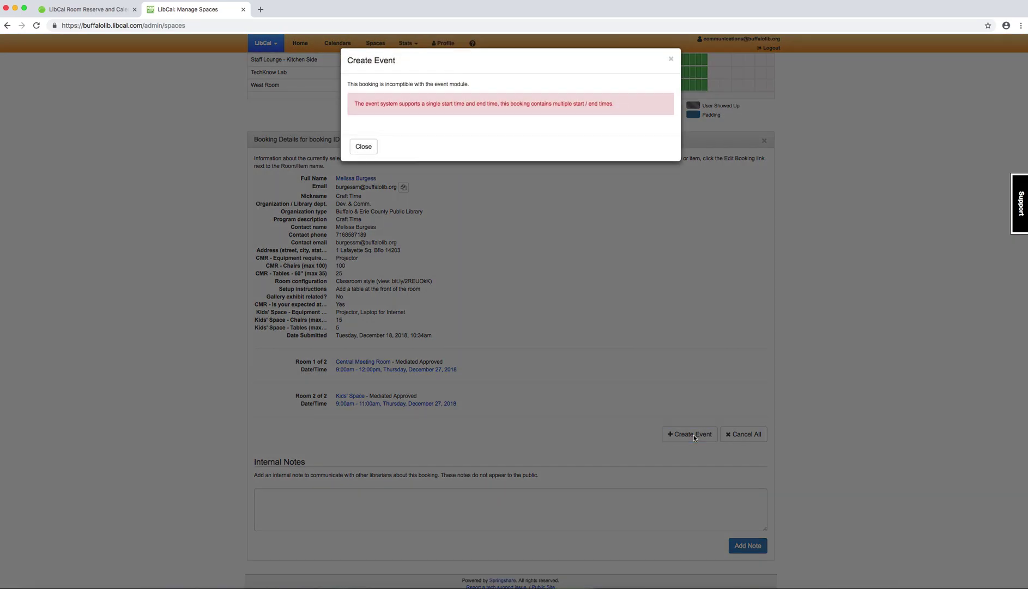
click(370, 146)
click(355, 147)
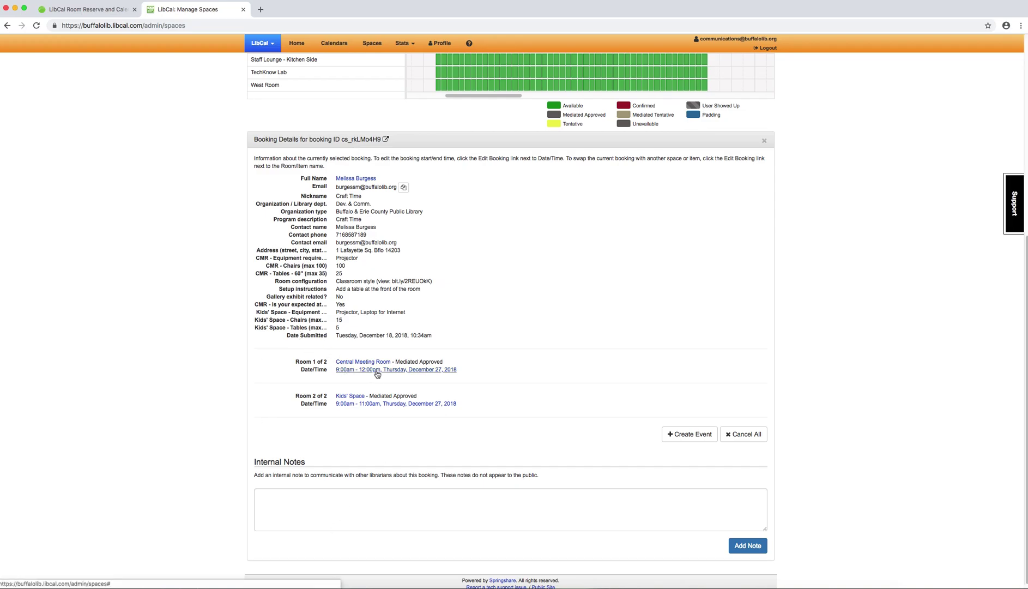
Step: Extend the Kids' Space booking's end time to 12:00pm, then reopen the Central Meeting Room booking details
click(370, 406)
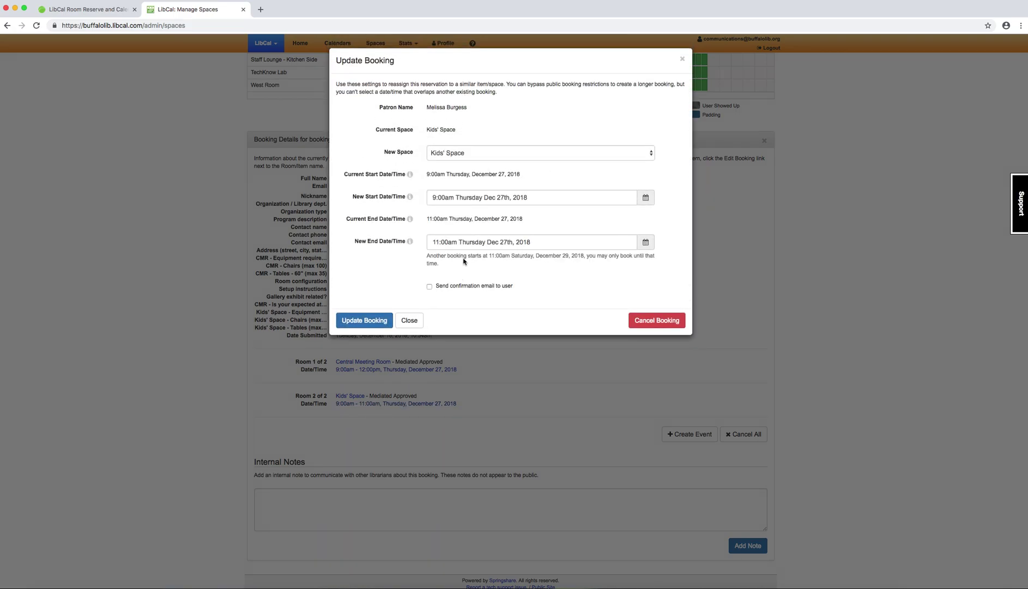
click(456, 244)
click(568, 269)
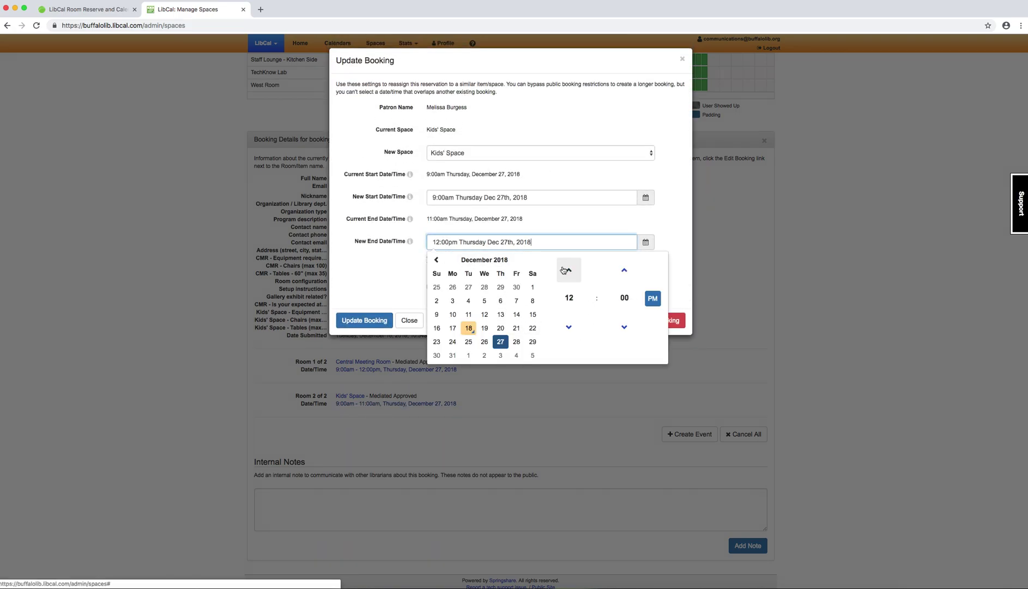
click(645, 212)
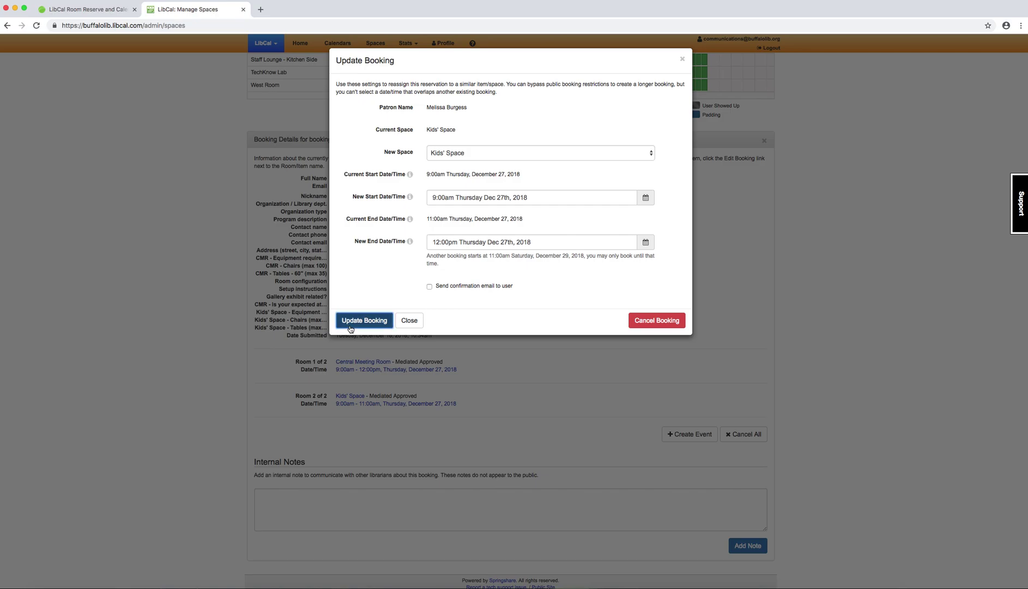
click(364, 320)
click(346, 159)
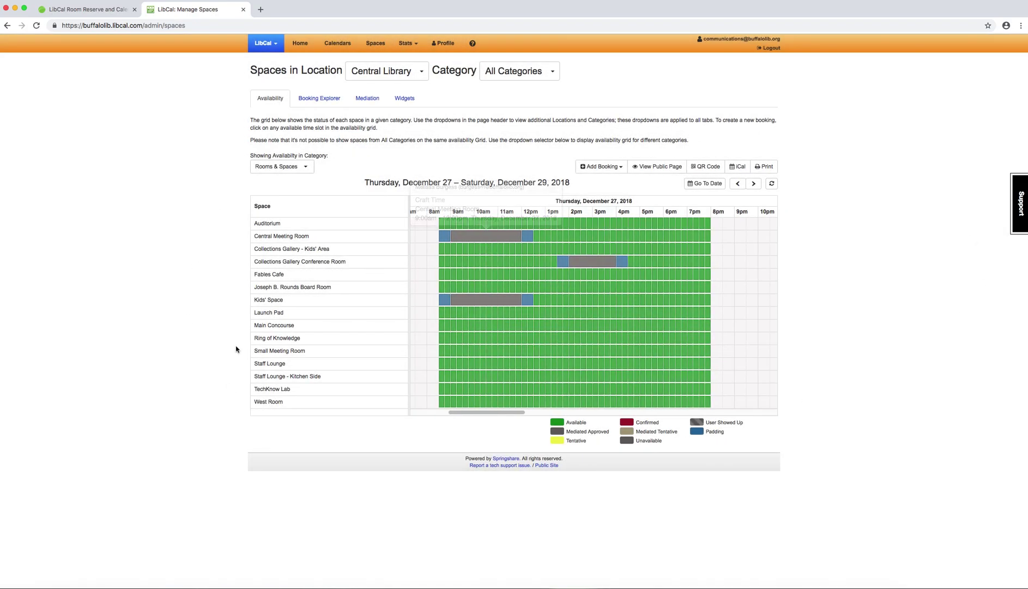
click(474, 236)
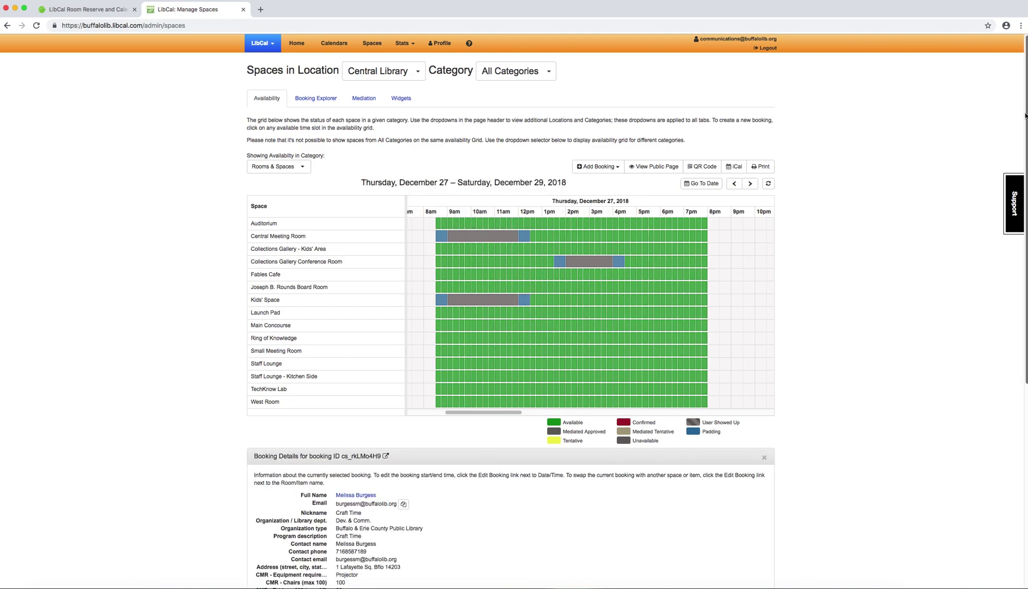
scroll(981, 350, down, 10)
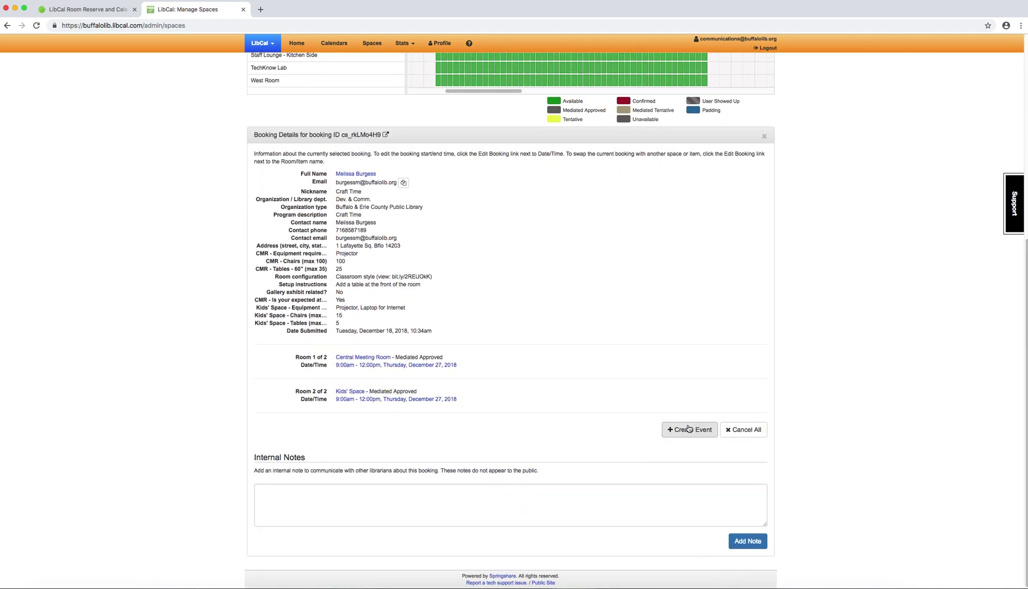
Step: Create an event from this booking on the Public Events & Programming calendar
click(689, 429)
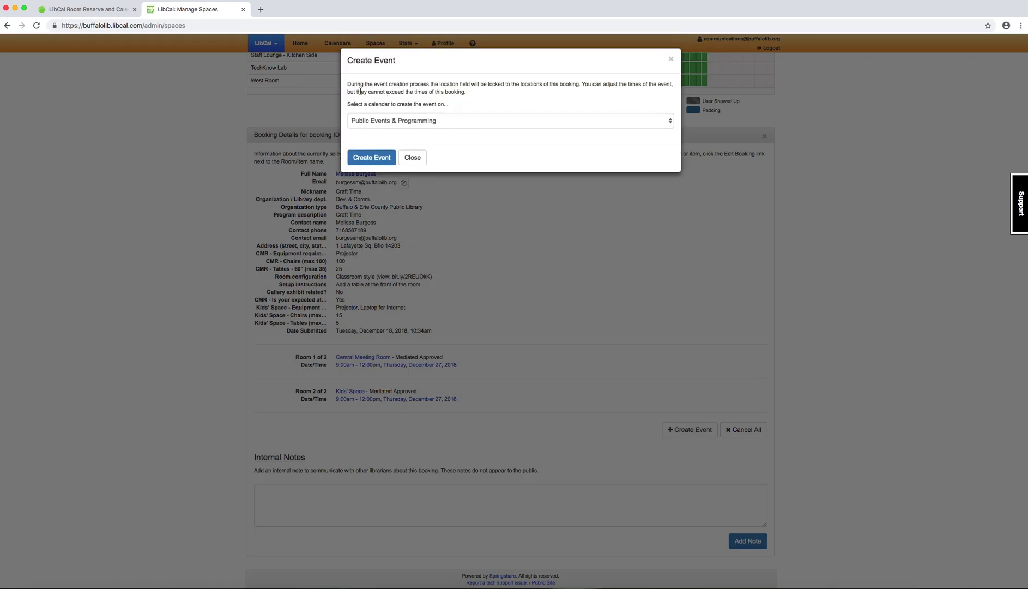
click(466, 124)
click(462, 109)
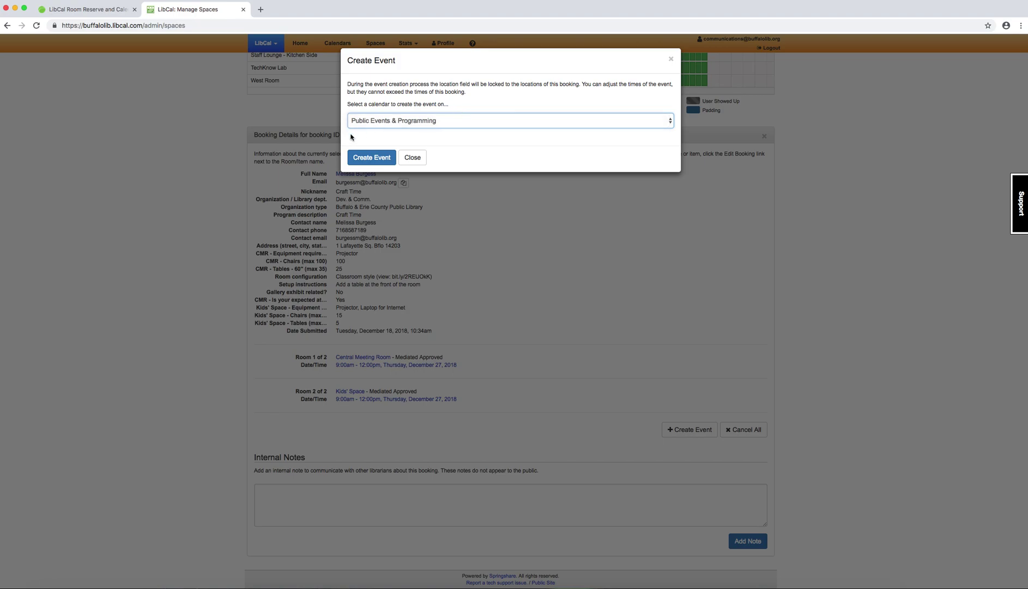
click(371, 157)
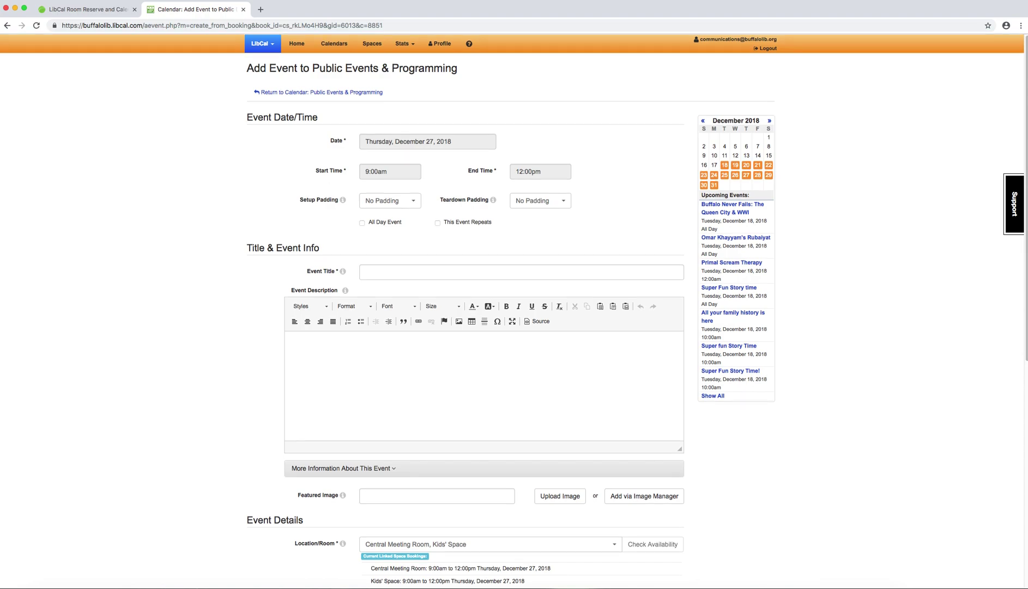
scroll(307, 212, down, 6)
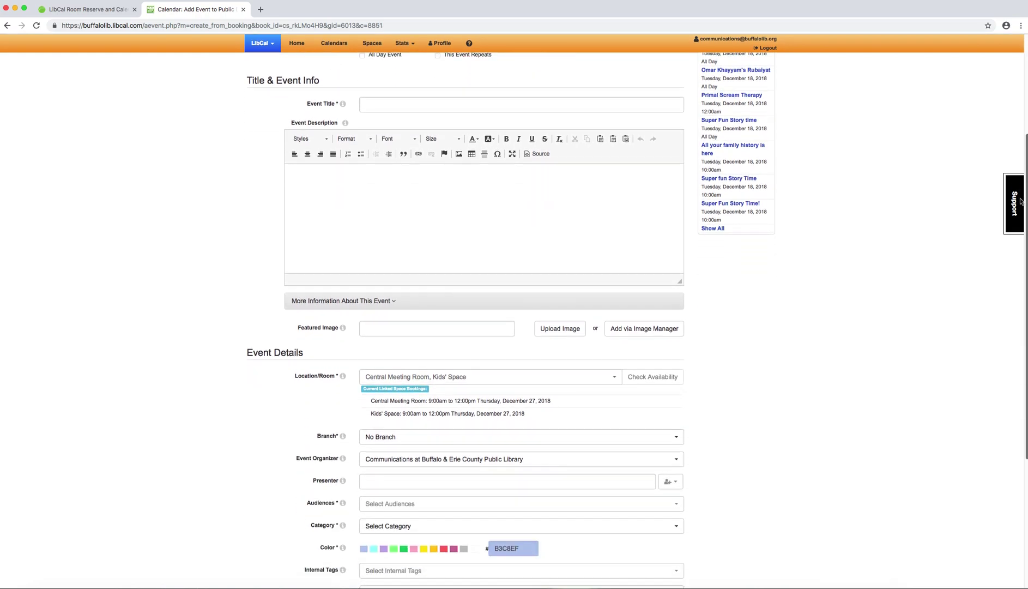
scroll(314, 244, down, 1)
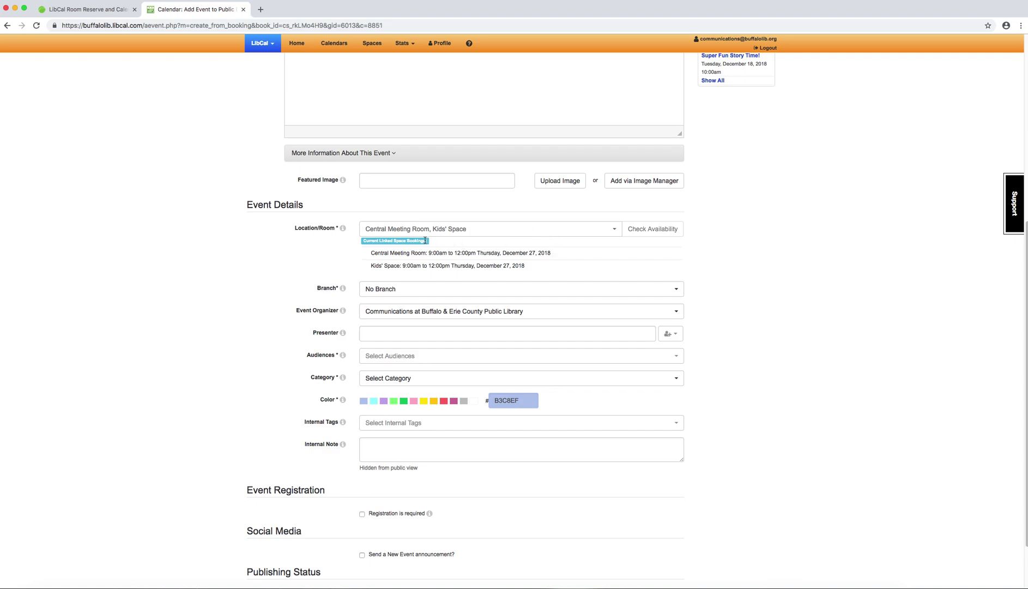
scroll(430, 259, down, 1)
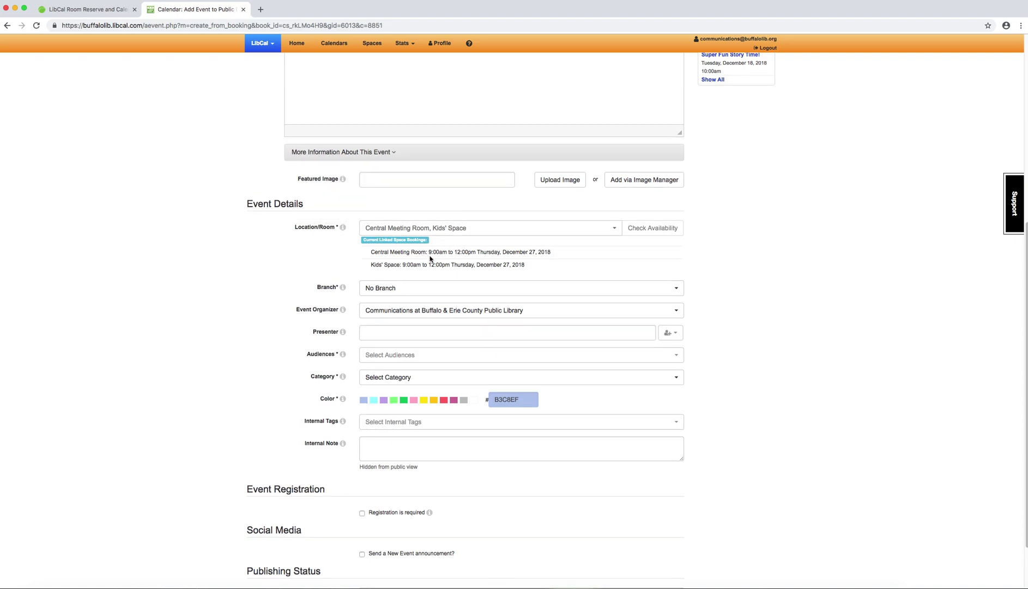
click(383, 289)
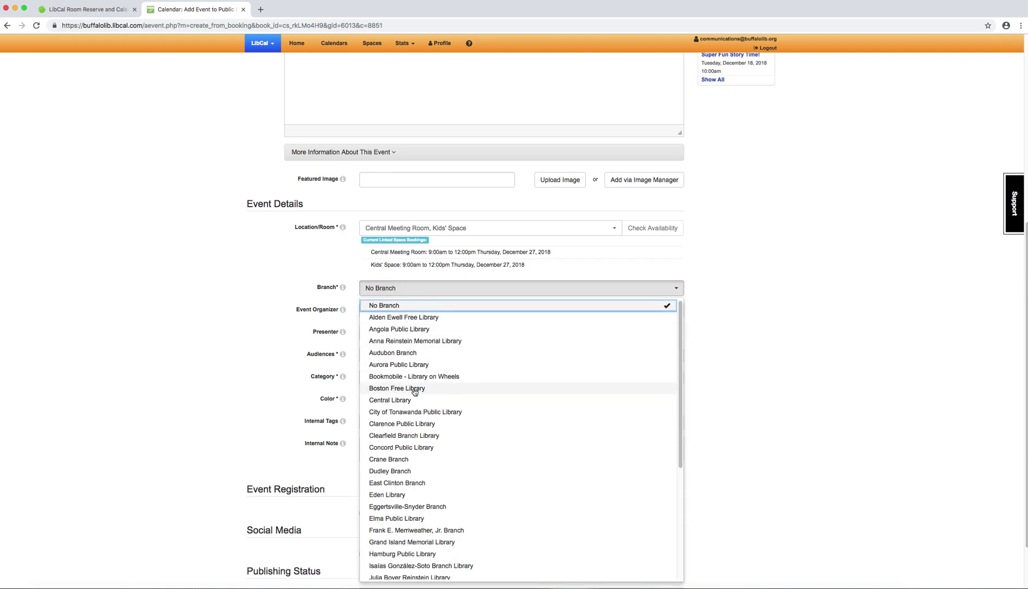
click(414, 400)
click(276, 299)
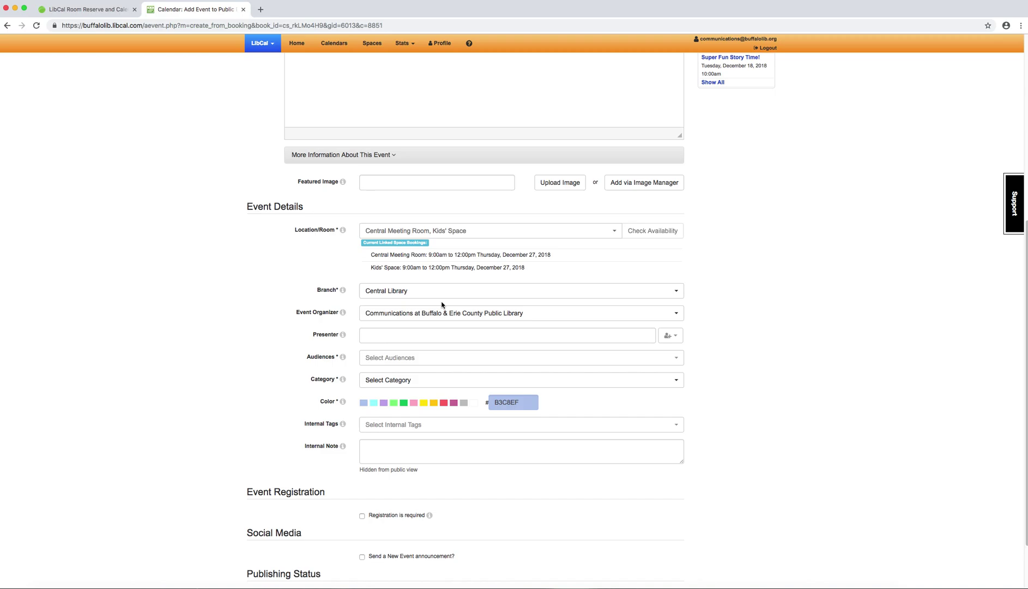
click(427, 295)
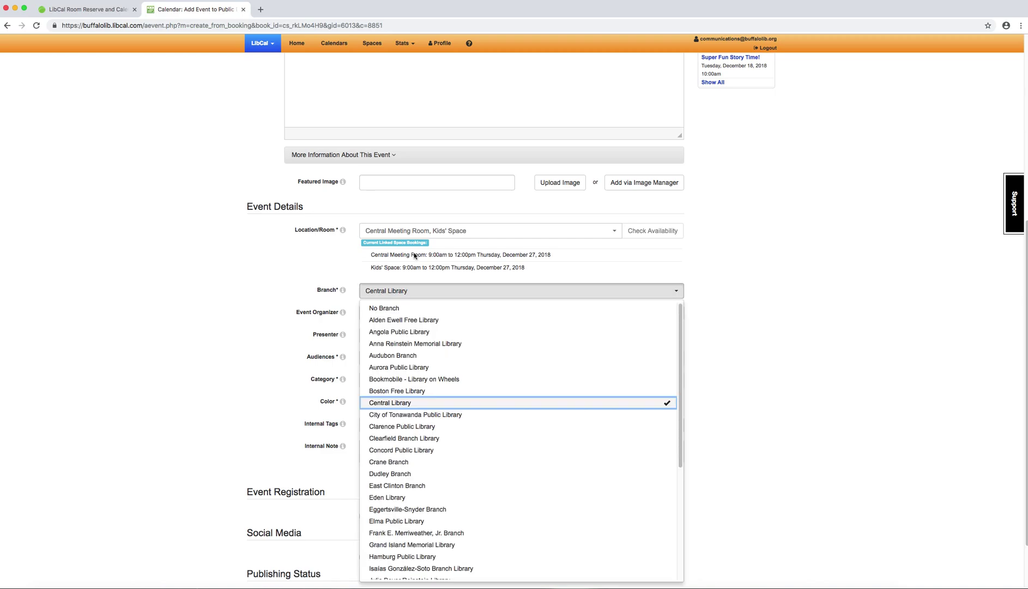
click(419, 310)
click(193, 298)
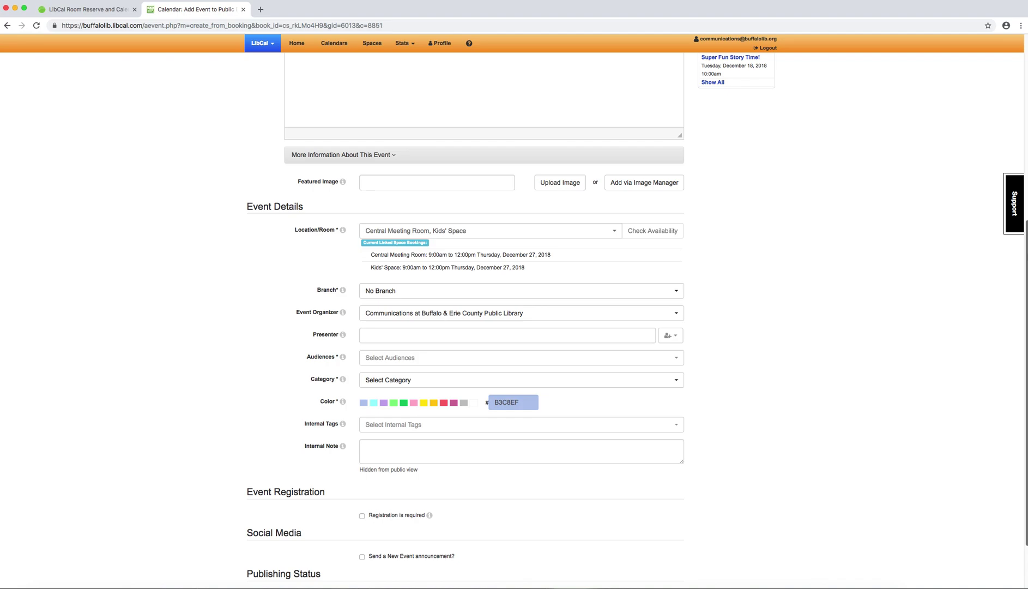
Step: Look through the prefilled Add Event form, then go back to the Spaces availability grid
scroll(1019, 297, down, 3)
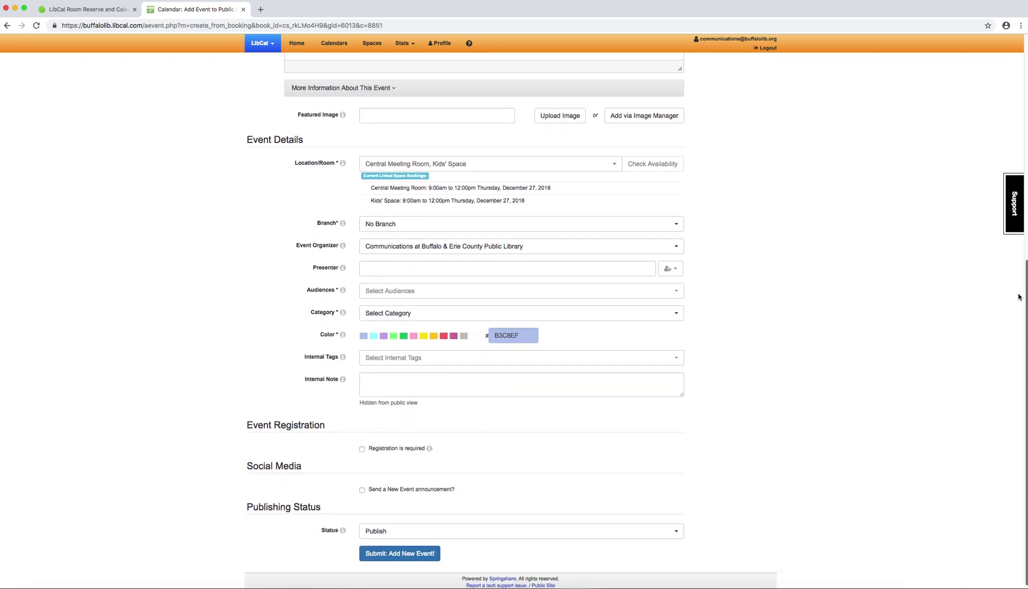
scroll(1019, 296, up, 15)
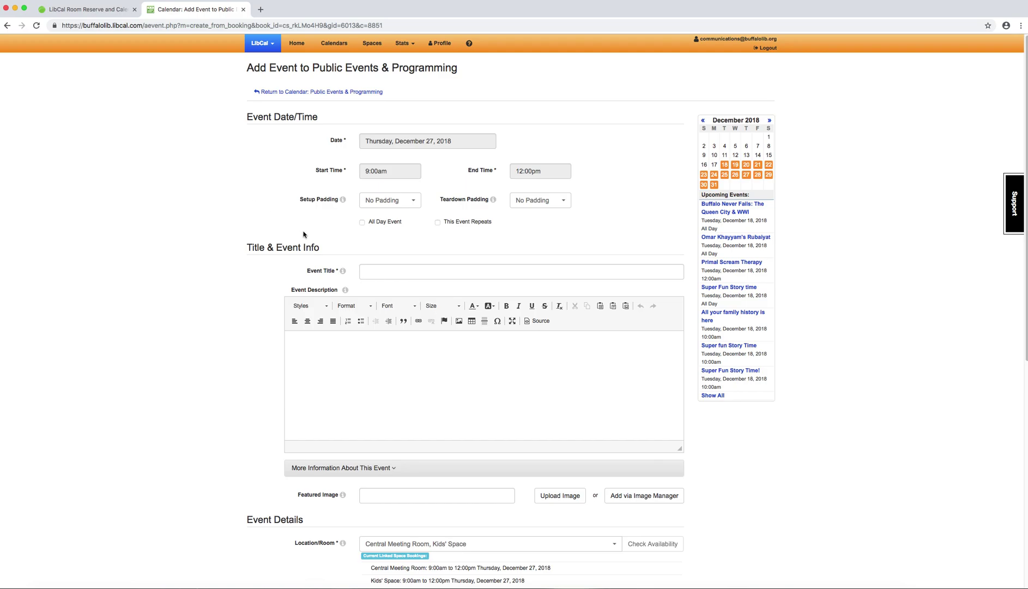
scroll(1017, 149, down, 2)
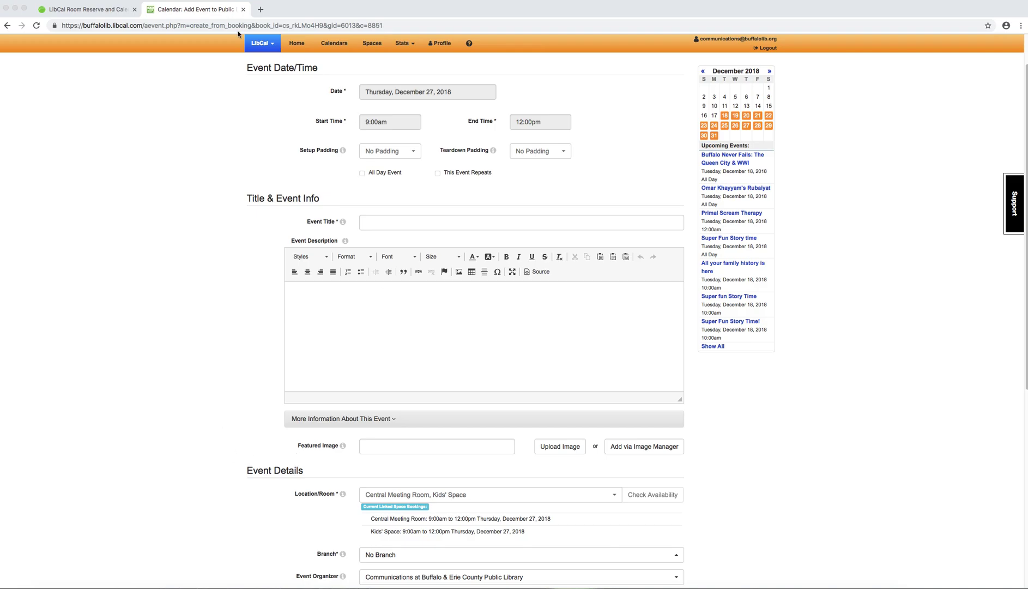
click(367, 45)
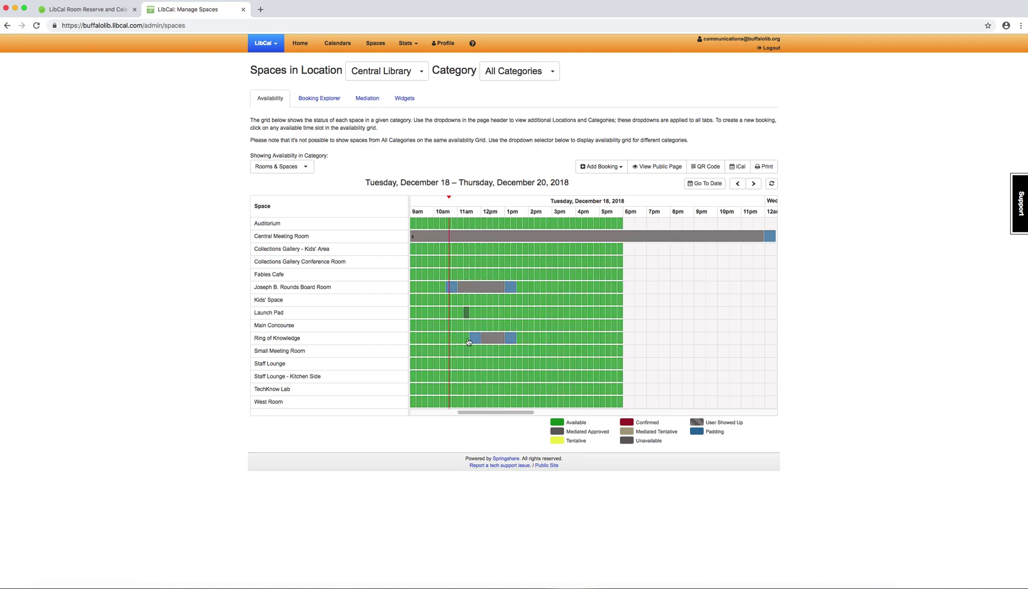
Step: Check existing bookings on the grid and show the single or recurring booking options
mouse_move(503, 244)
mouse_move(476, 288)
click(613, 172)
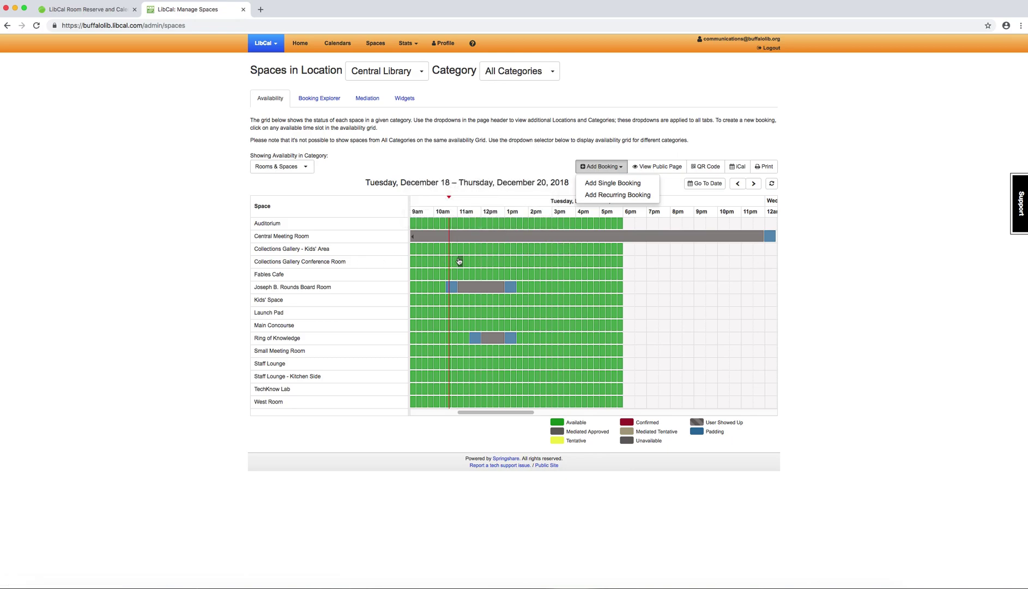
scroll(637, 211, left, 1)
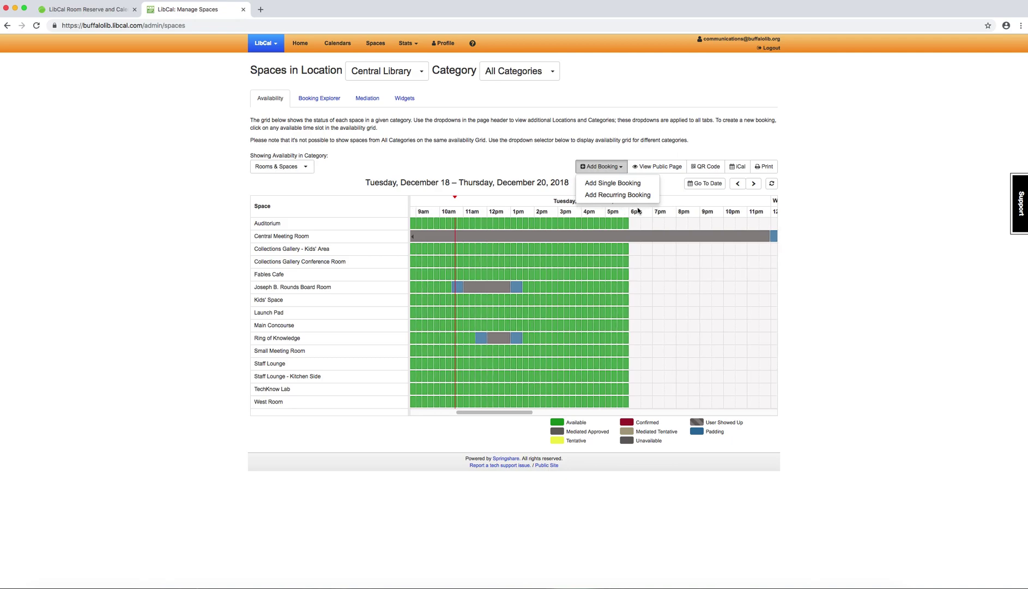
click(611, 185)
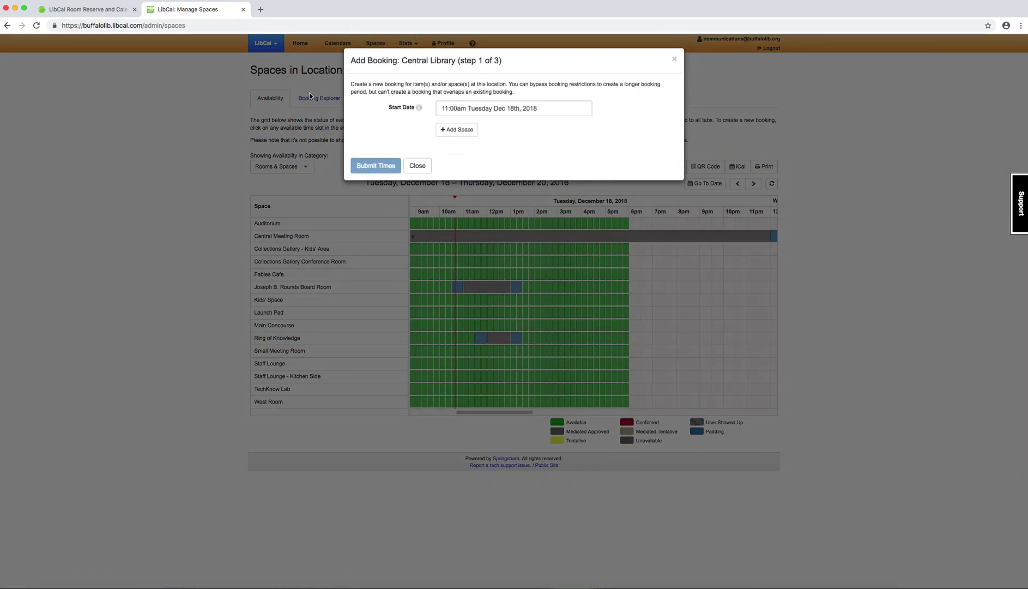
click(459, 132)
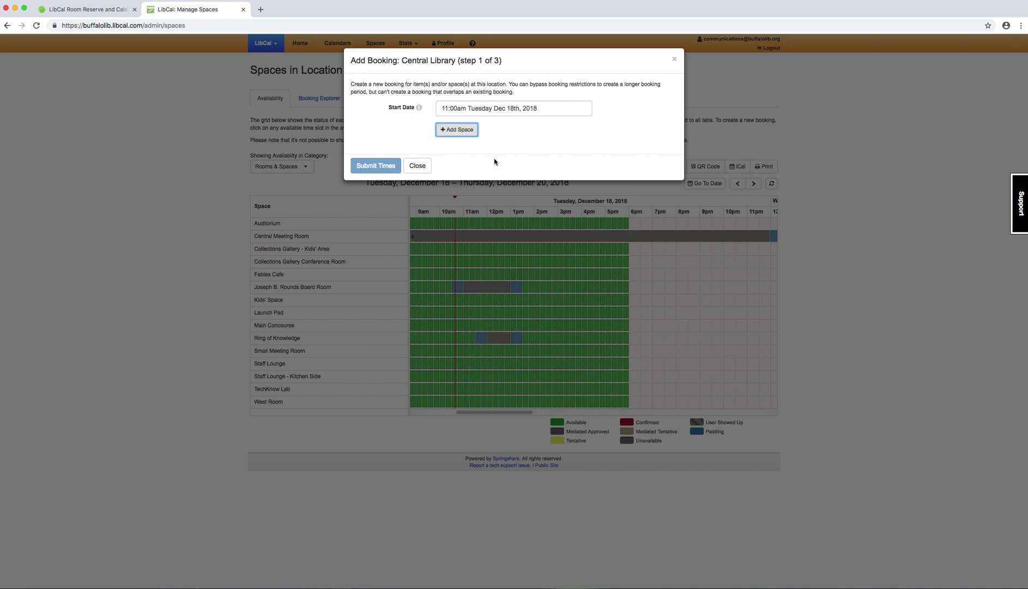
click(468, 135)
click(474, 147)
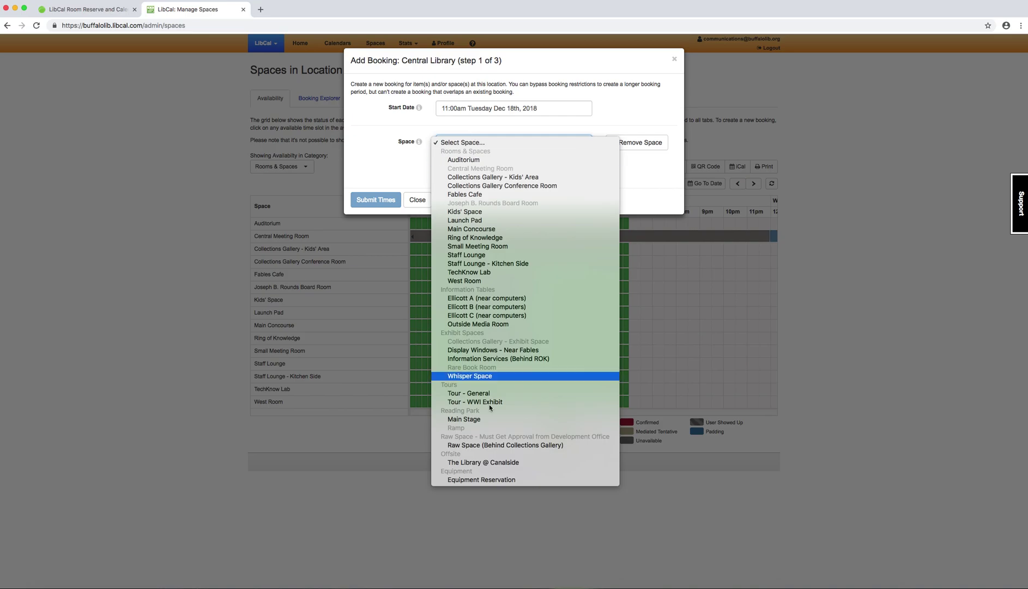
click(461, 160)
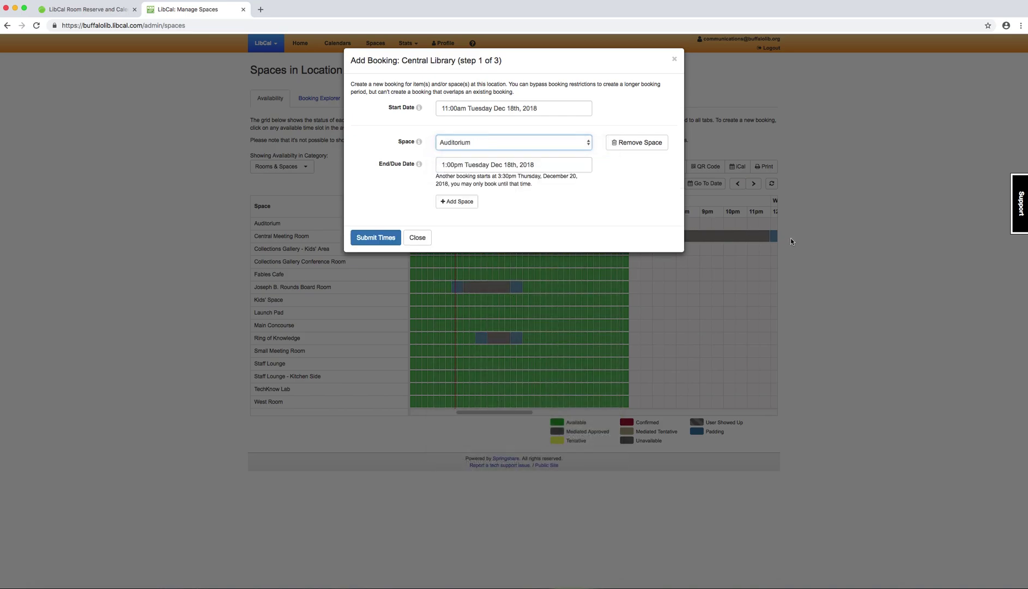
click(498, 146)
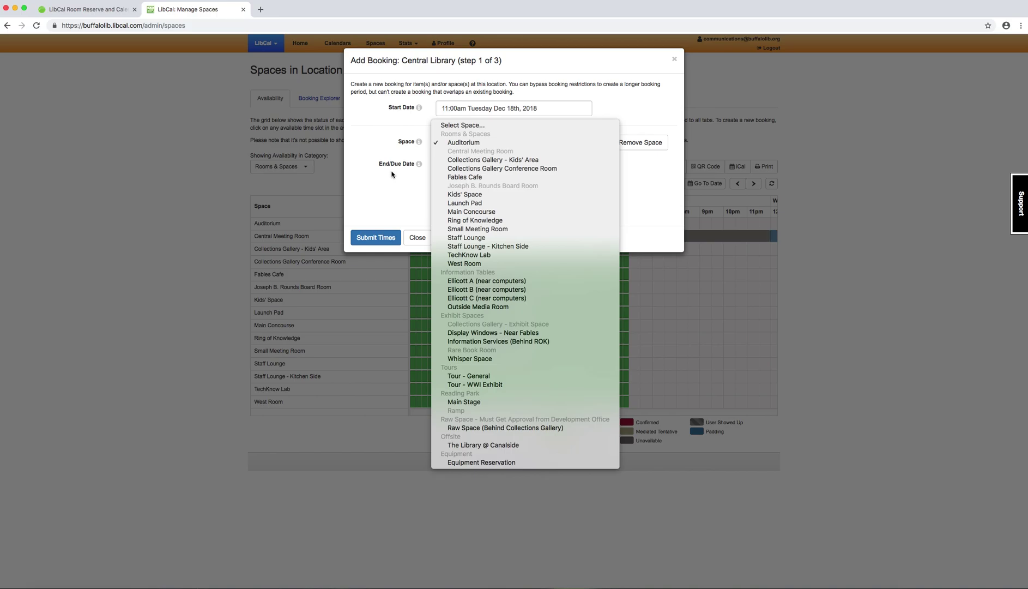
click(391, 174)
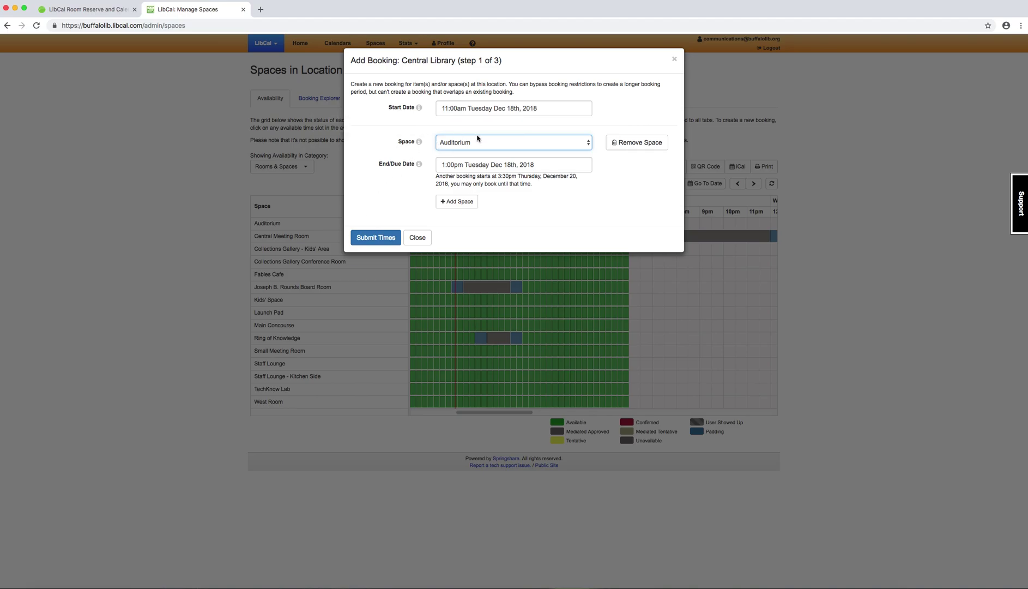
click(417, 238)
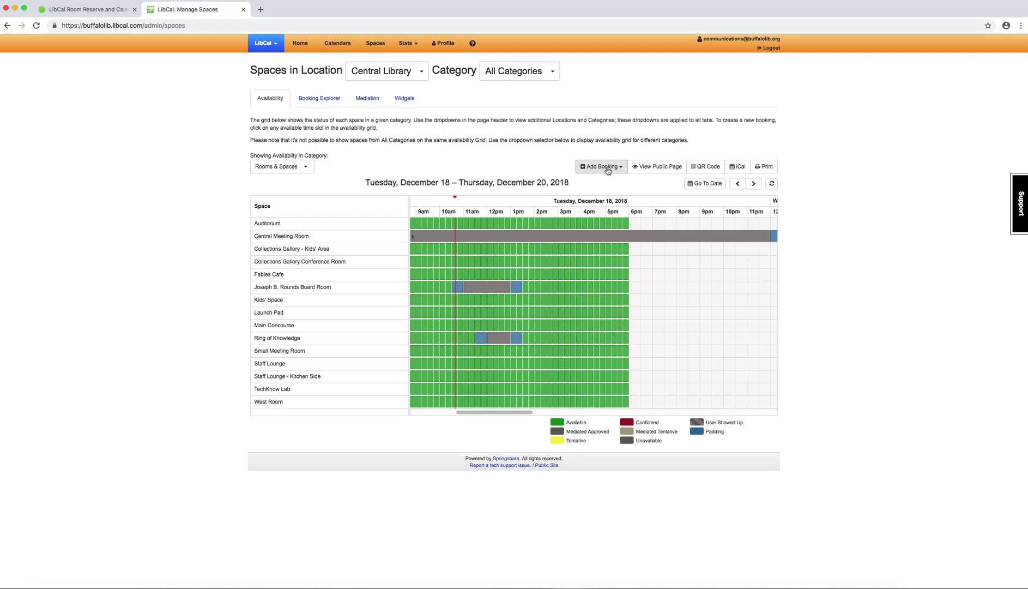
Step: Start a recurring booking from 12:00 PM to 01:00 PM
click(608, 171)
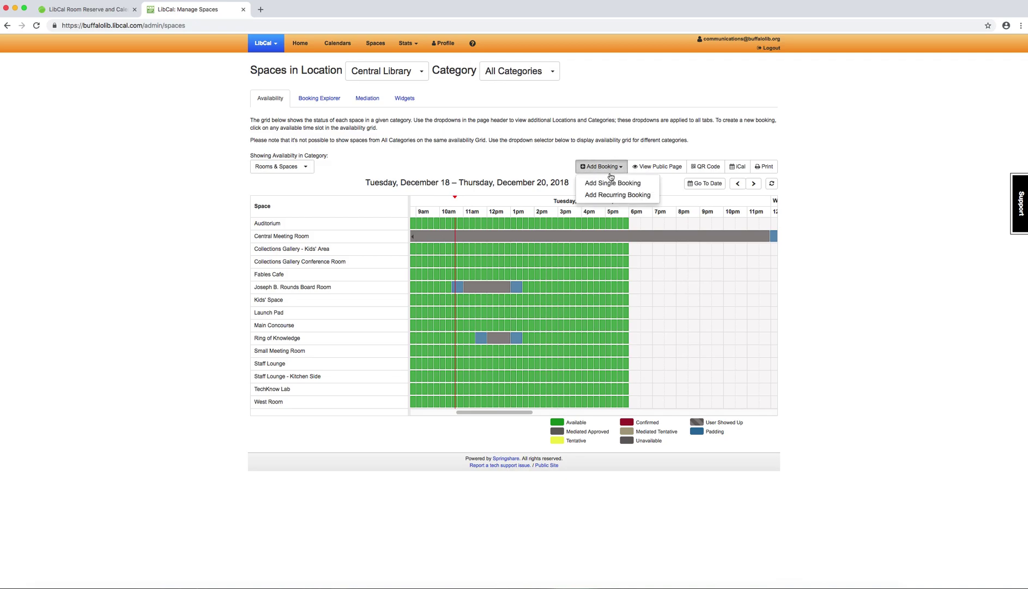
click(617, 197)
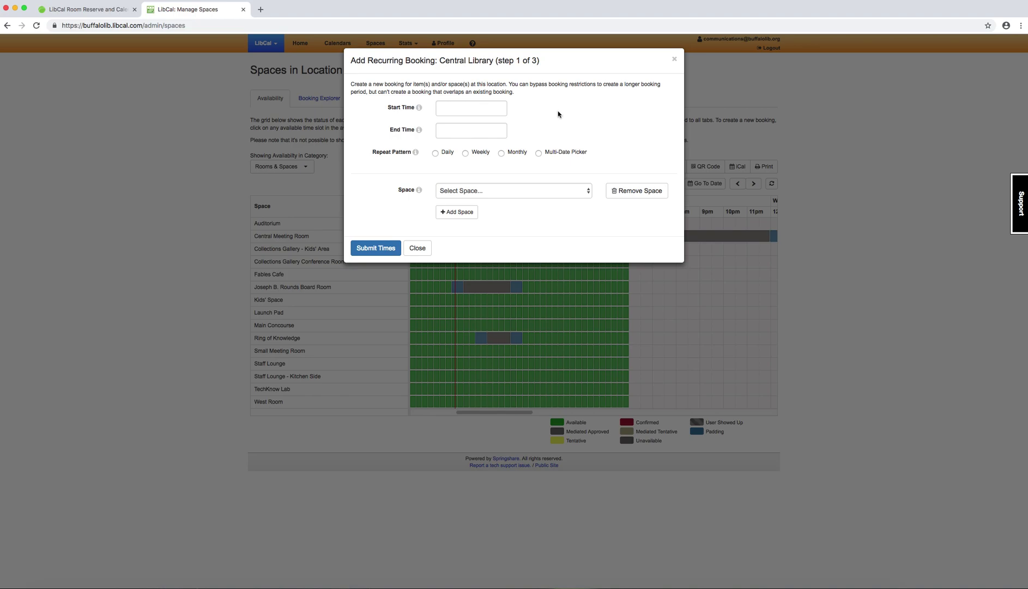
click(455, 113)
click(457, 149)
click(444, 132)
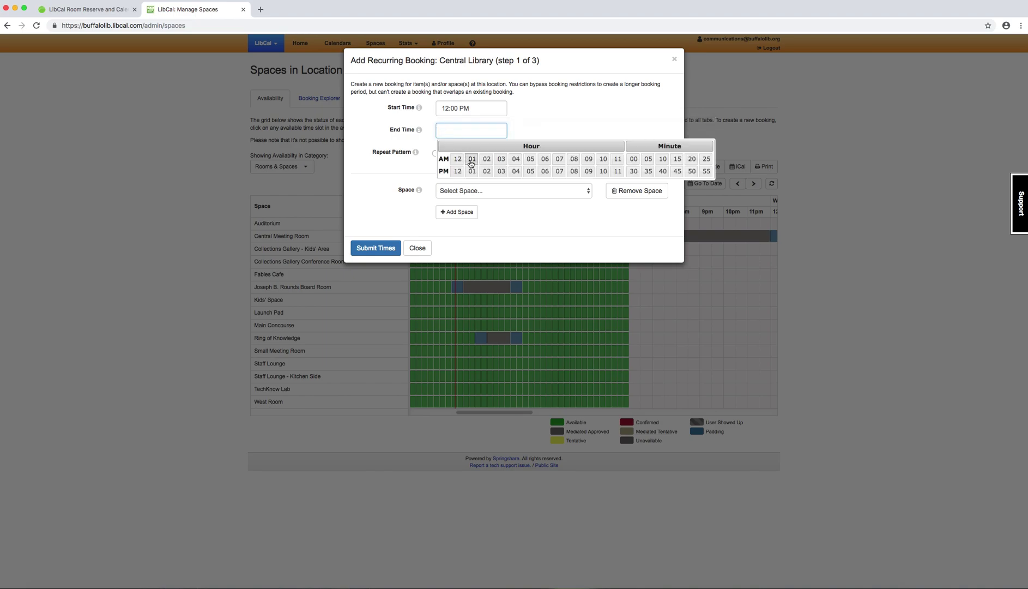
click(472, 171)
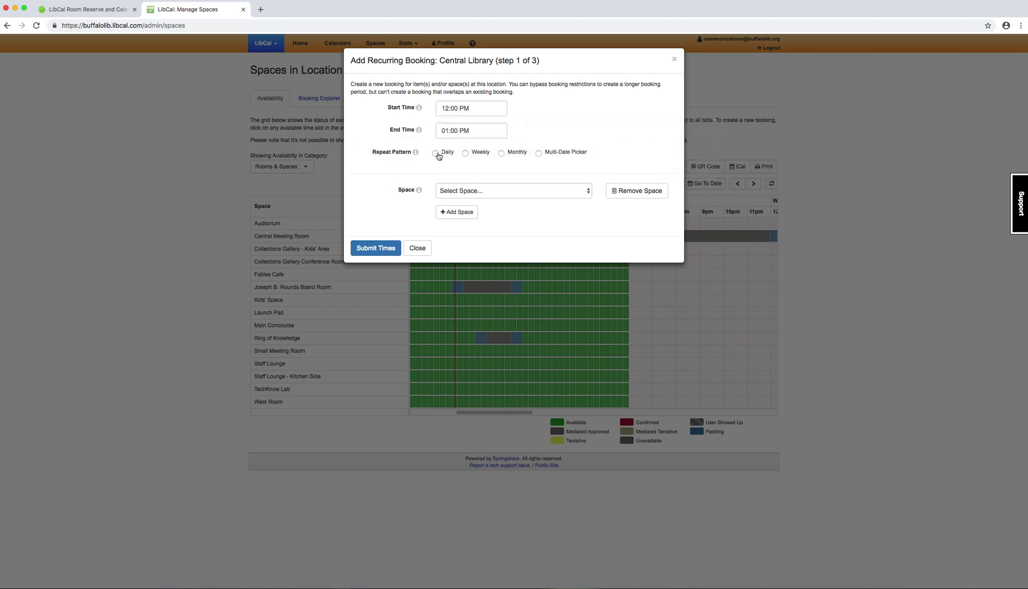
Step: Make it repeat weekly in the Central Meeting Room
click(514, 154)
click(447, 154)
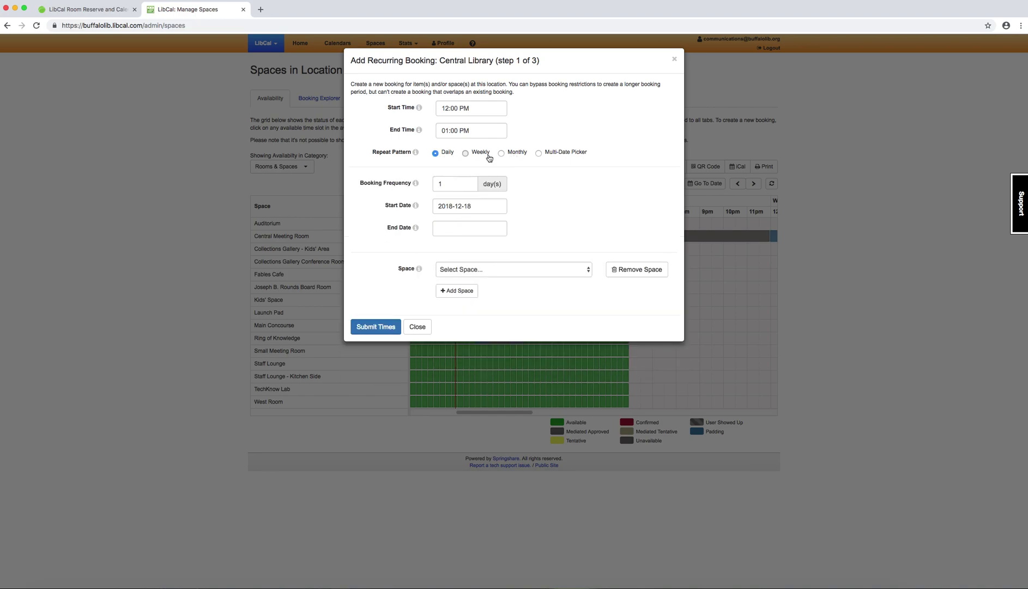
click(488, 157)
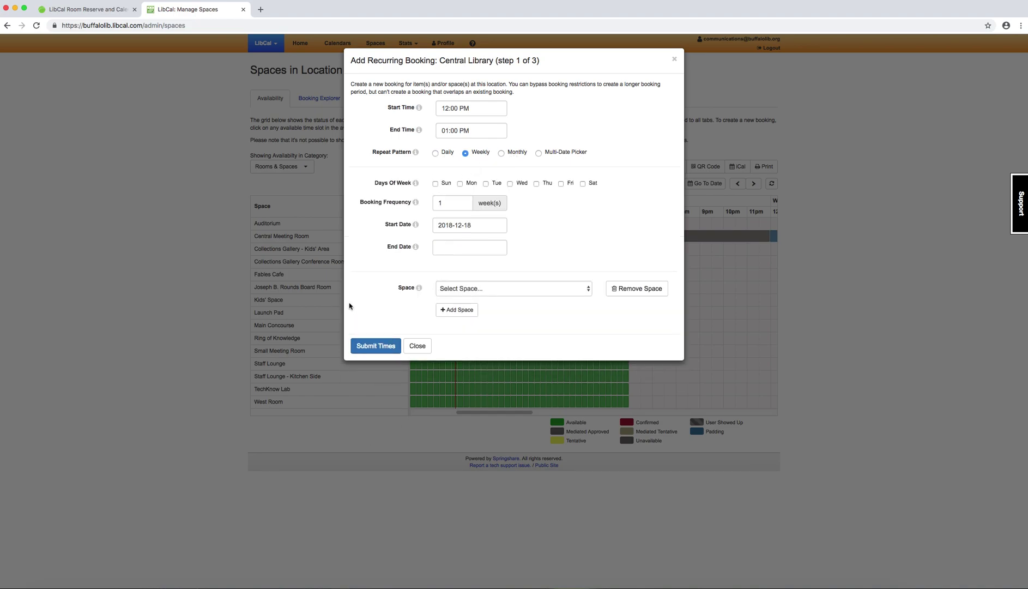
click(465, 293)
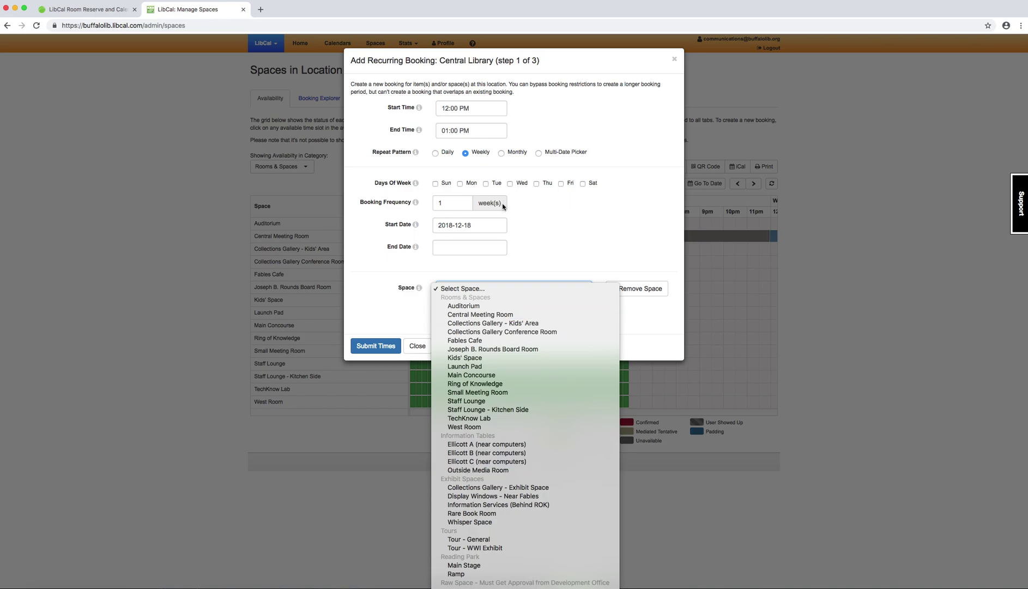
click(494, 315)
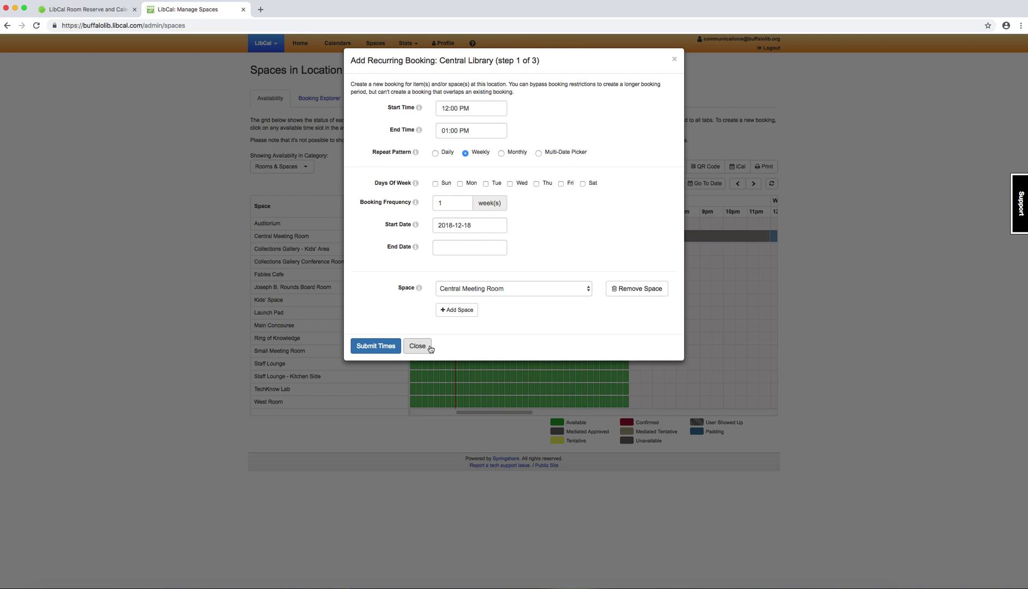
Step: Set the end date to December 27, 2018, repeat on Tuesdays, and submit the times
click(375, 345)
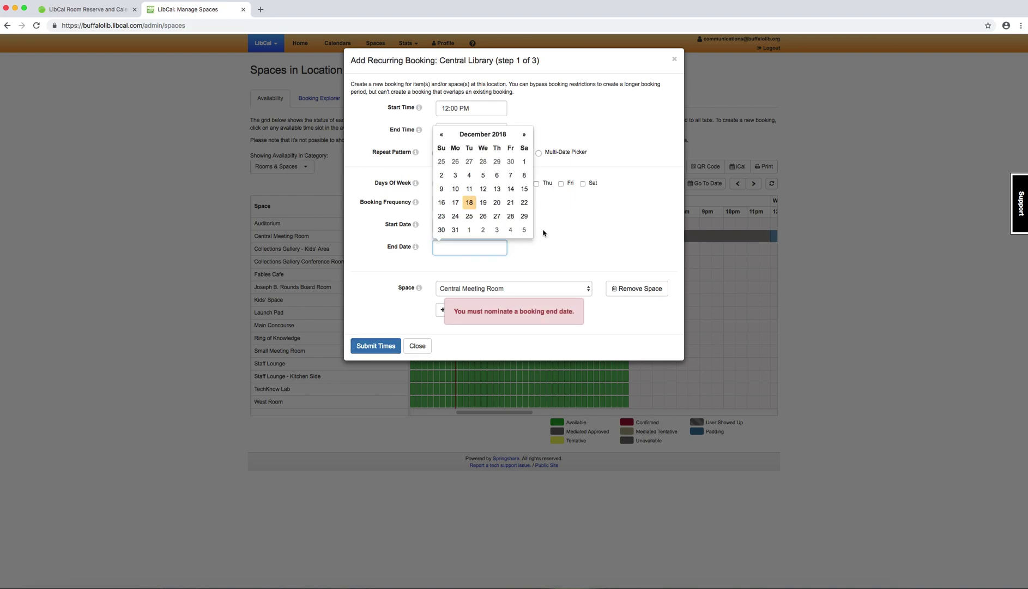
click(522, 115)
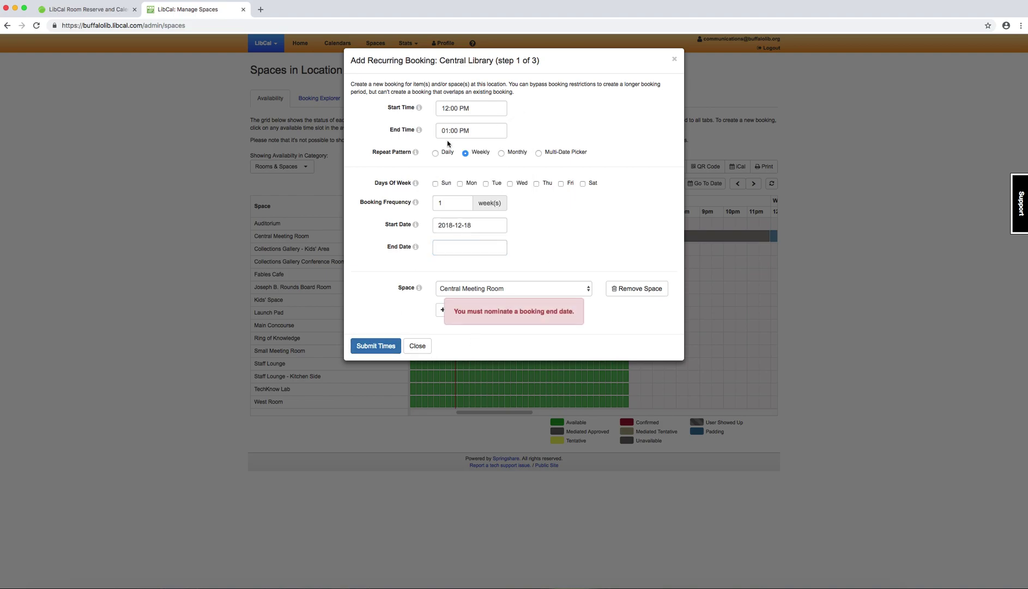
click(485, 223)
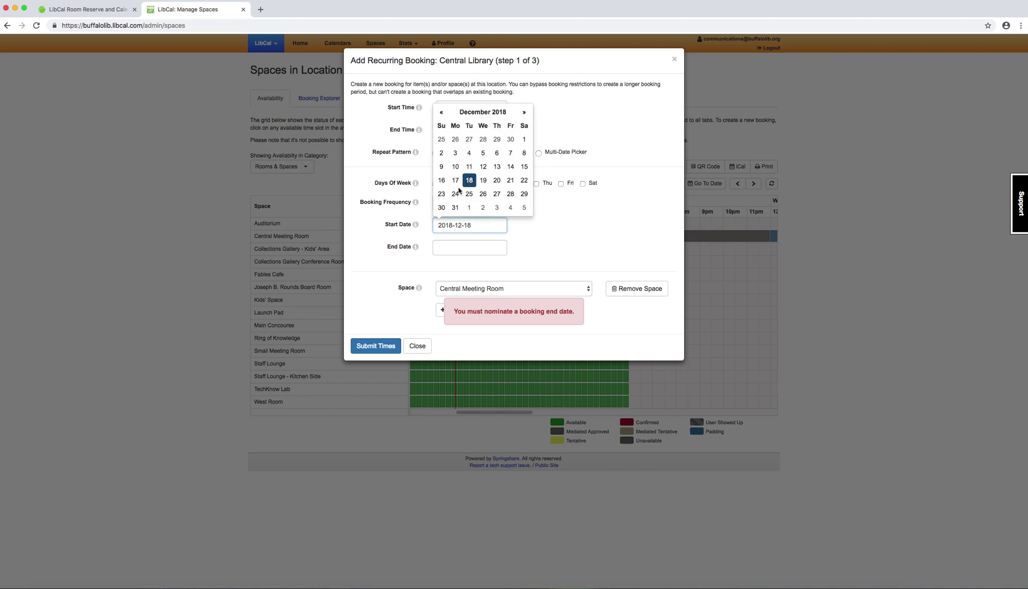
click(564, 271)
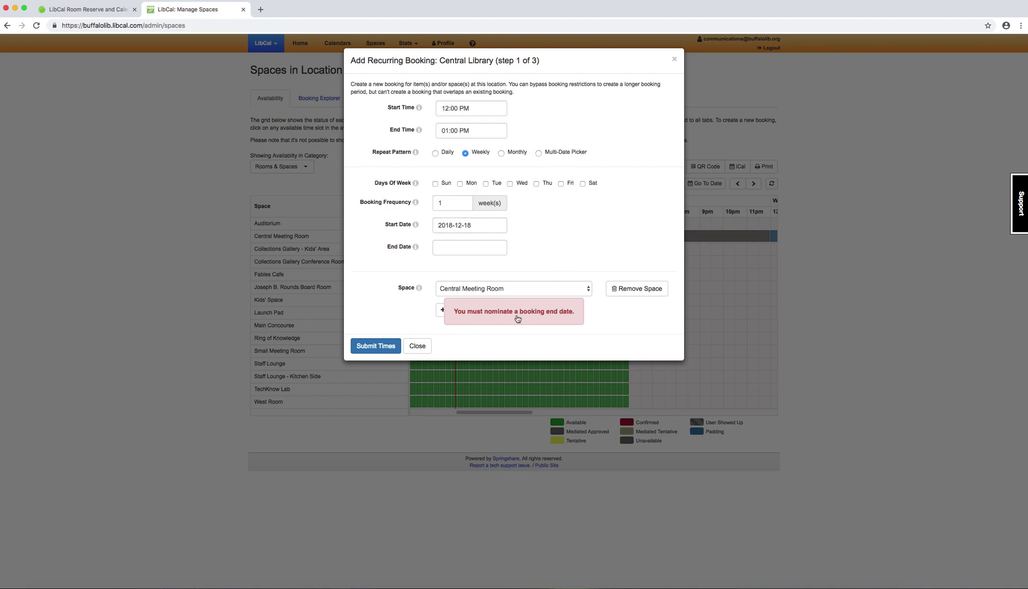
click(463, 250)
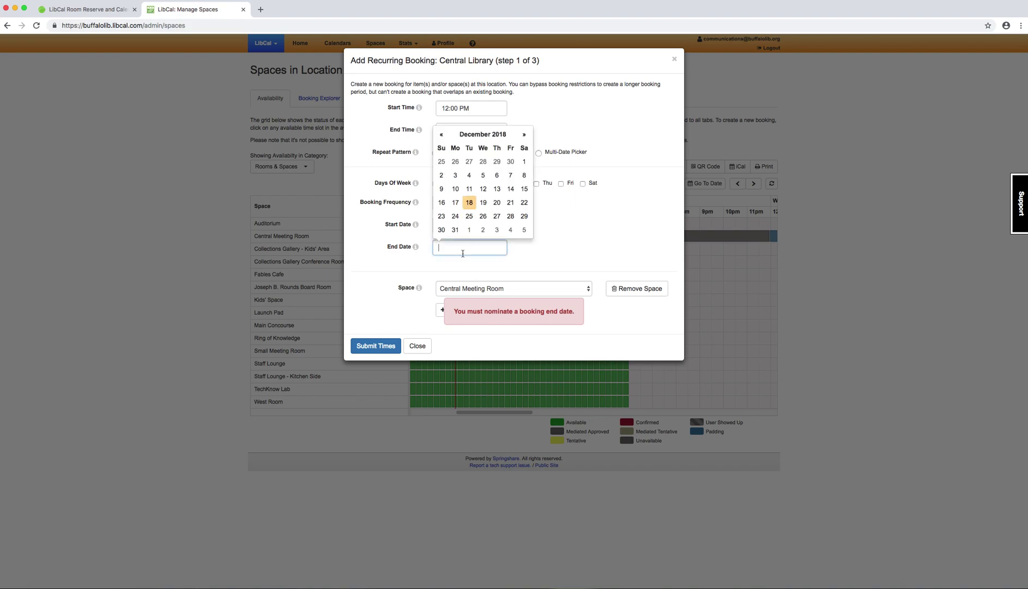
click(497, 216)
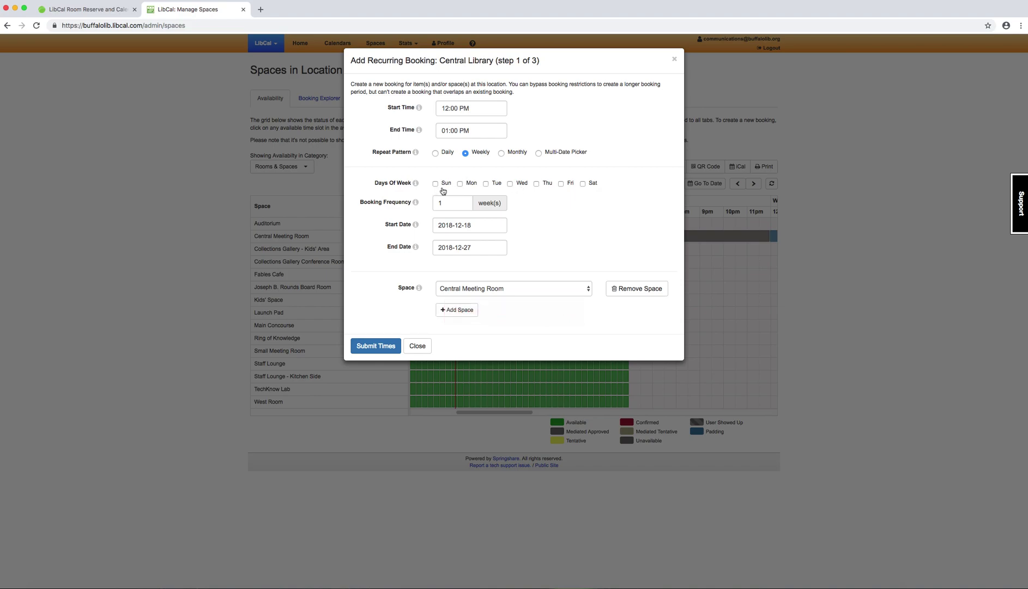
click(472, 225)
click(609, 241)
click(486, 184)
click(370, 347)
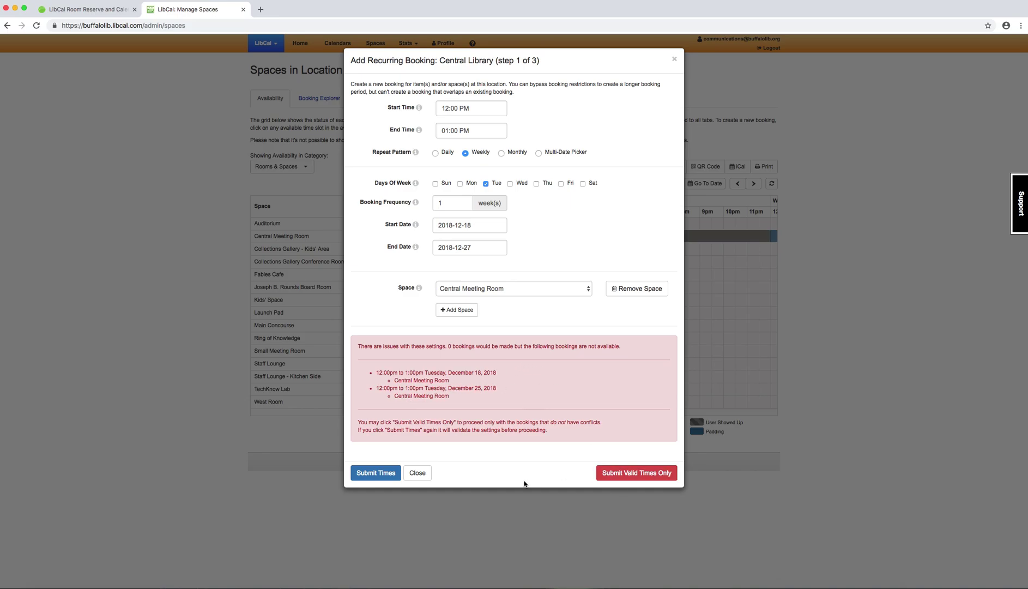
Step: Close the Add Recurring Booking dialog without creating any bookings, returning to the Central Library grid
click(414, 474)
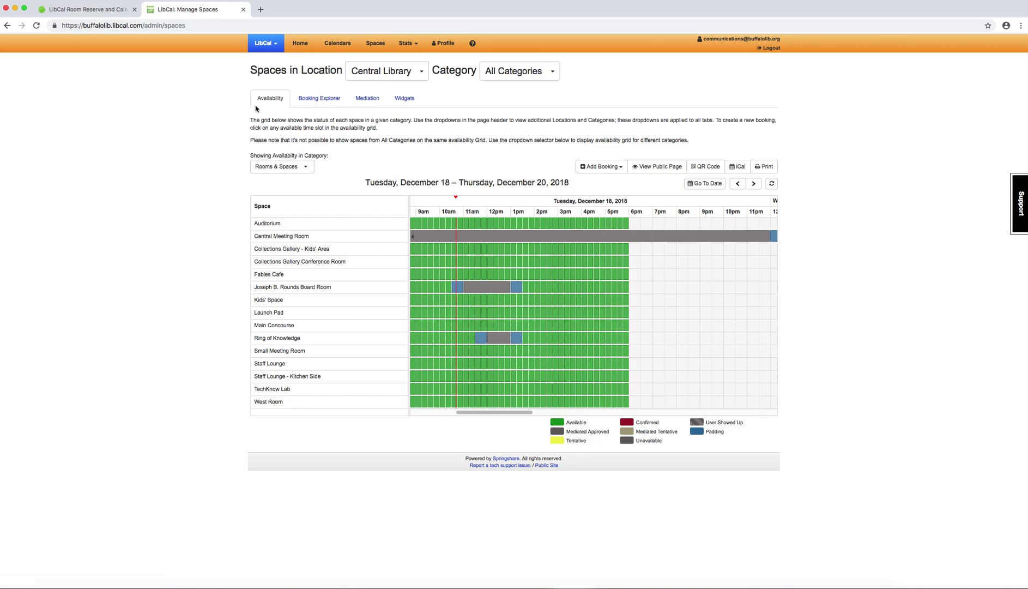
click(274, 169)
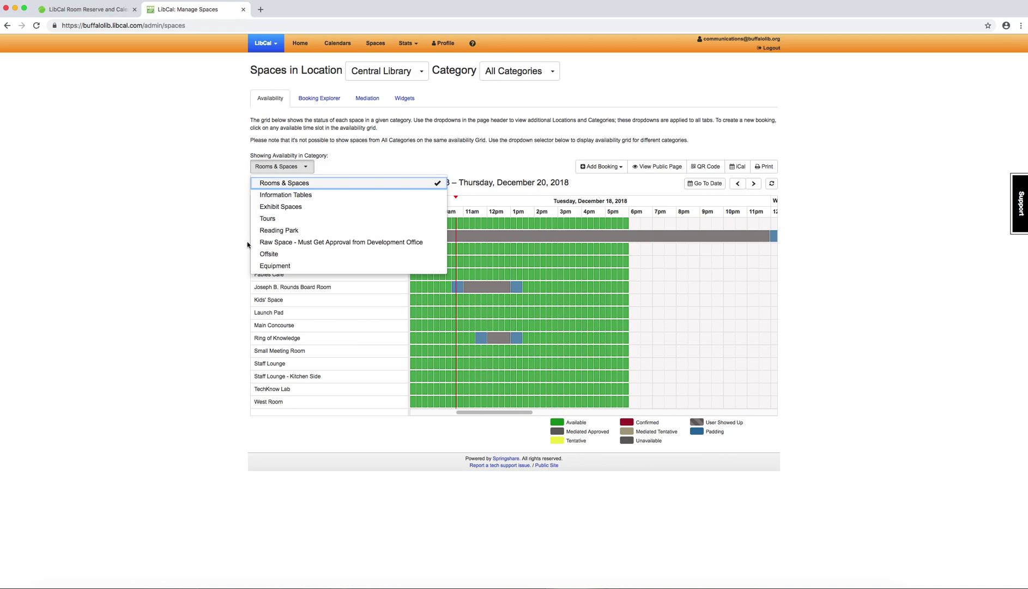
click(293, 174)
click(294, 172)
click(295, 184)
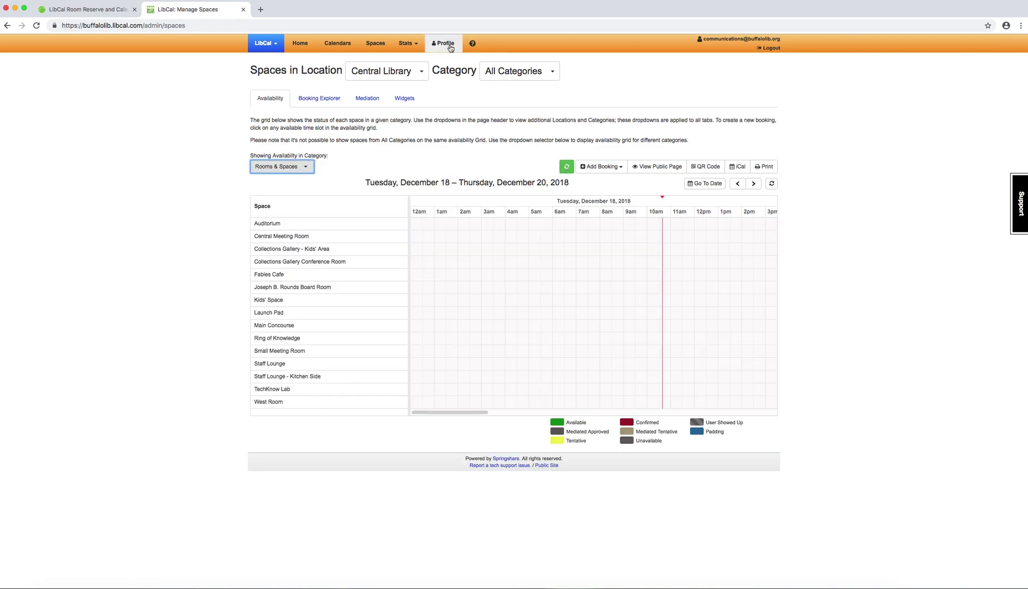
click(373, 78)
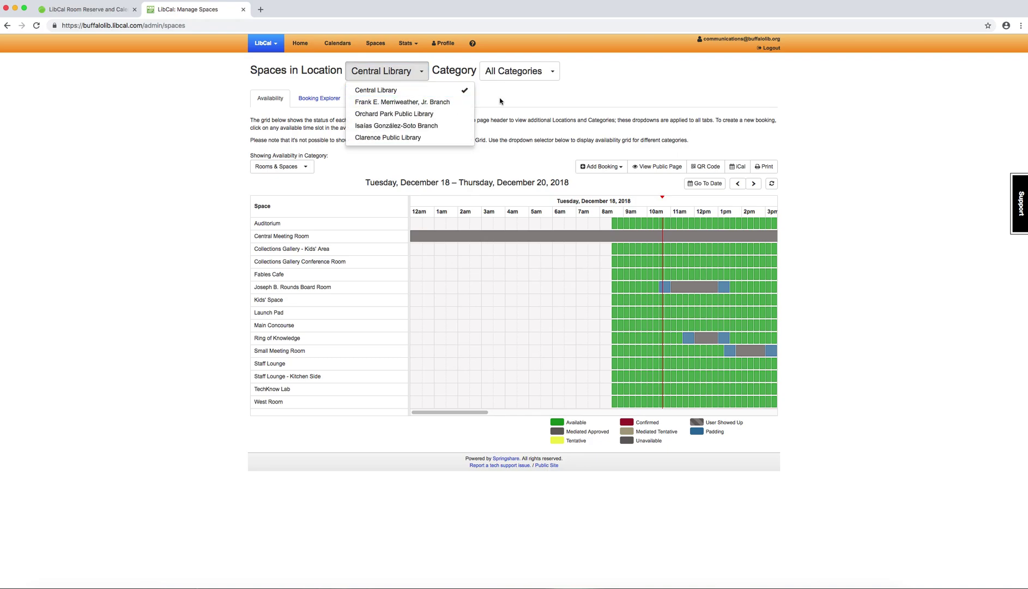
click(376, 90)
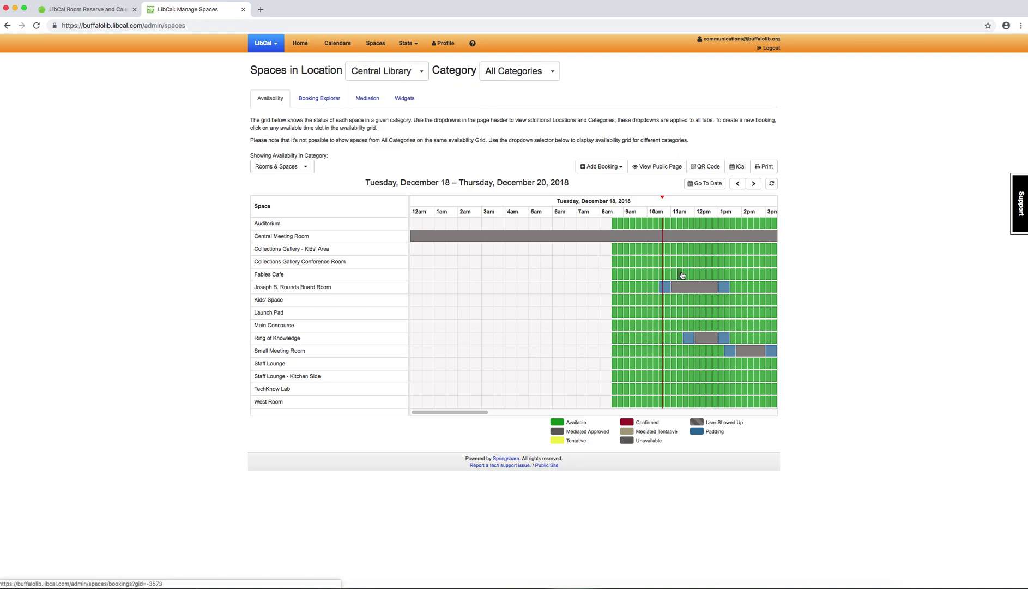
mouse_move(691, 337)
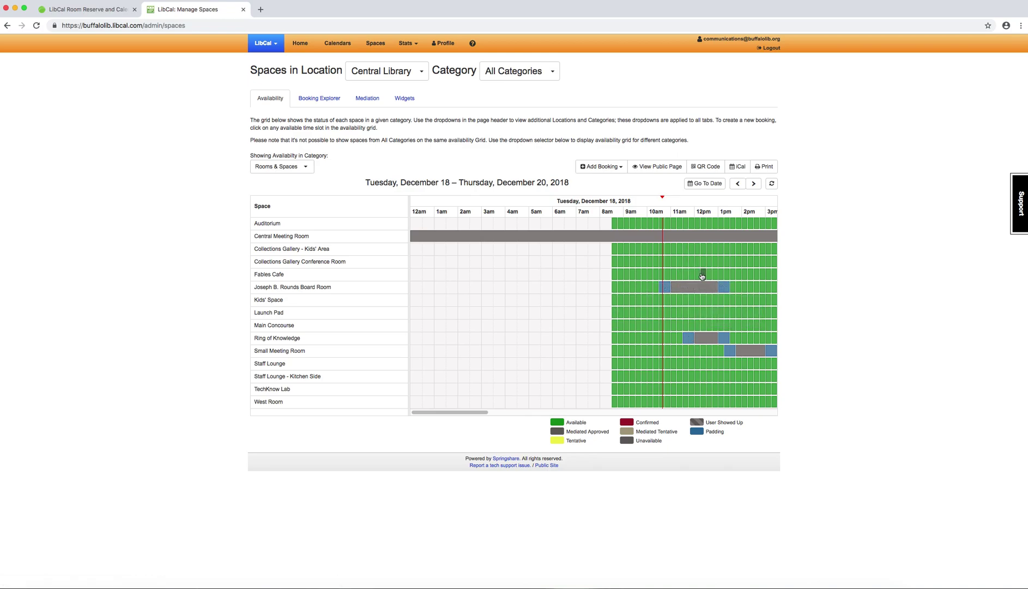
click(611, 171)
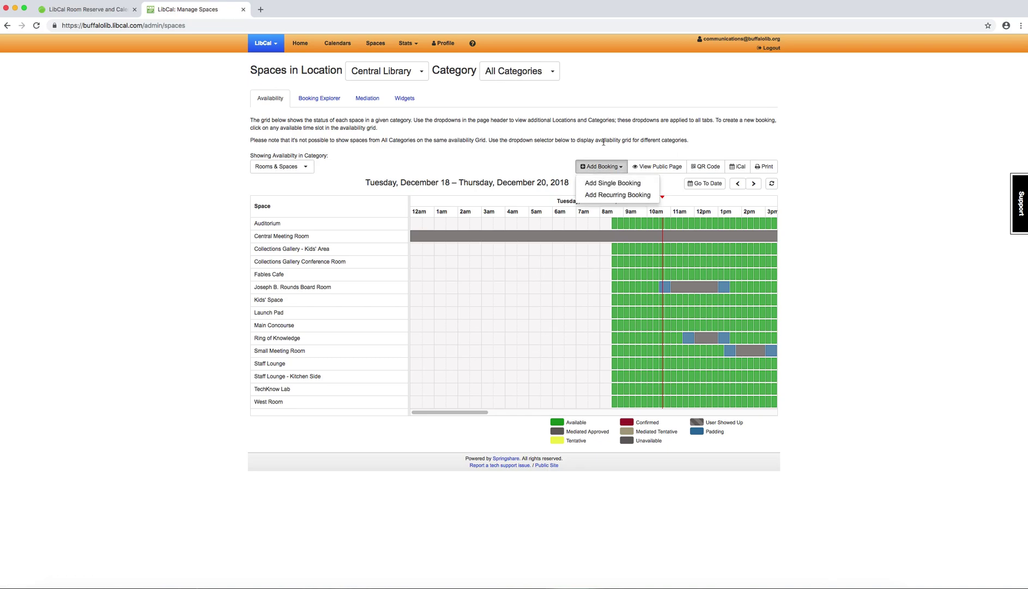
click(540, 113)
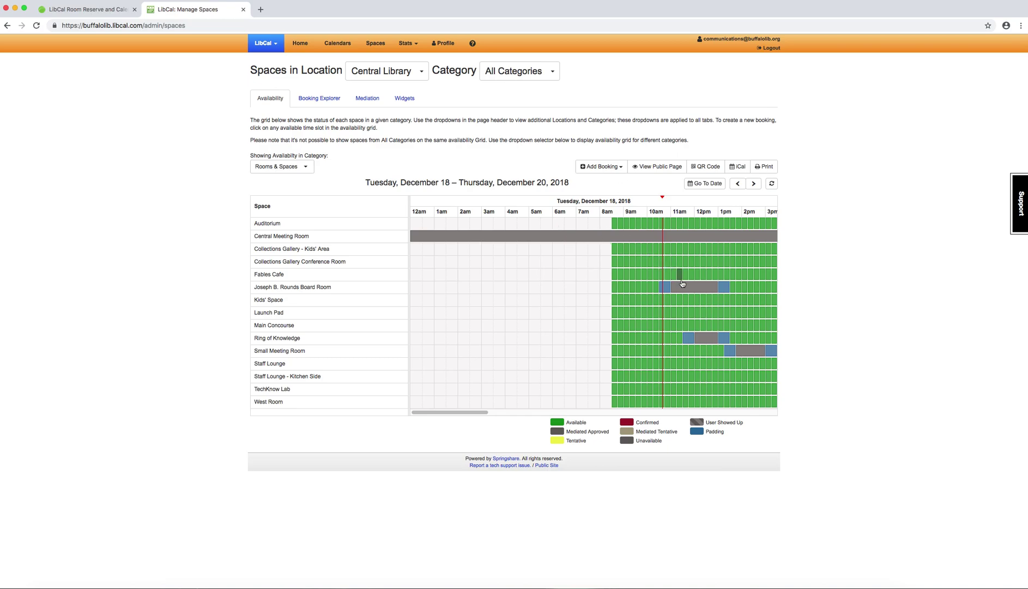
mouse_move(688, 288)
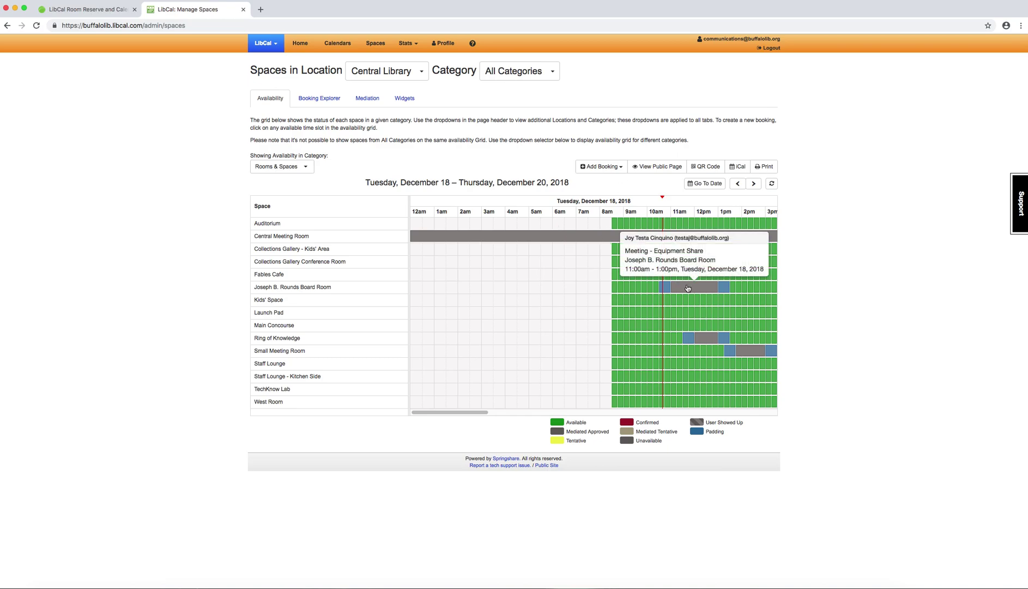
Step: Review the Booking Details of the December 18 Joseph B. Rounds Board Room Meeting - Equipment Share booking
click(688, 287)
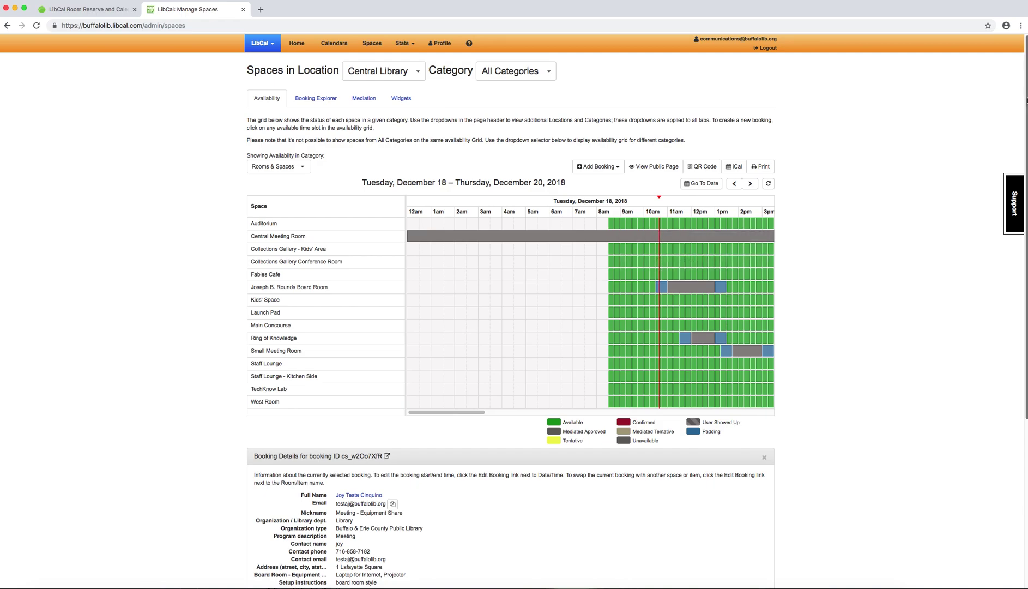
scroll(1003, 357, down, 5)
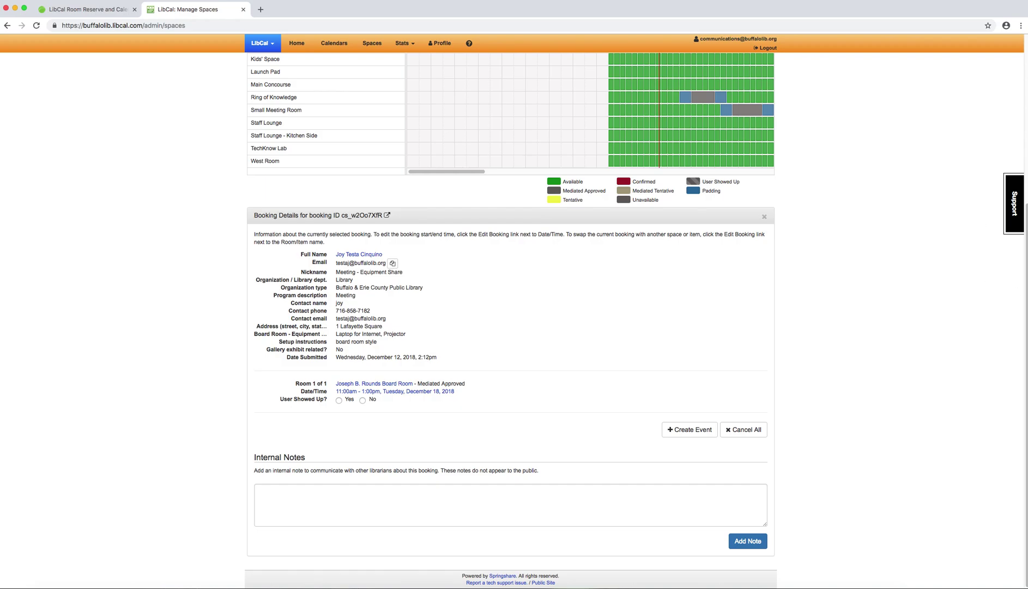
scroll(510, 320, up, 5)
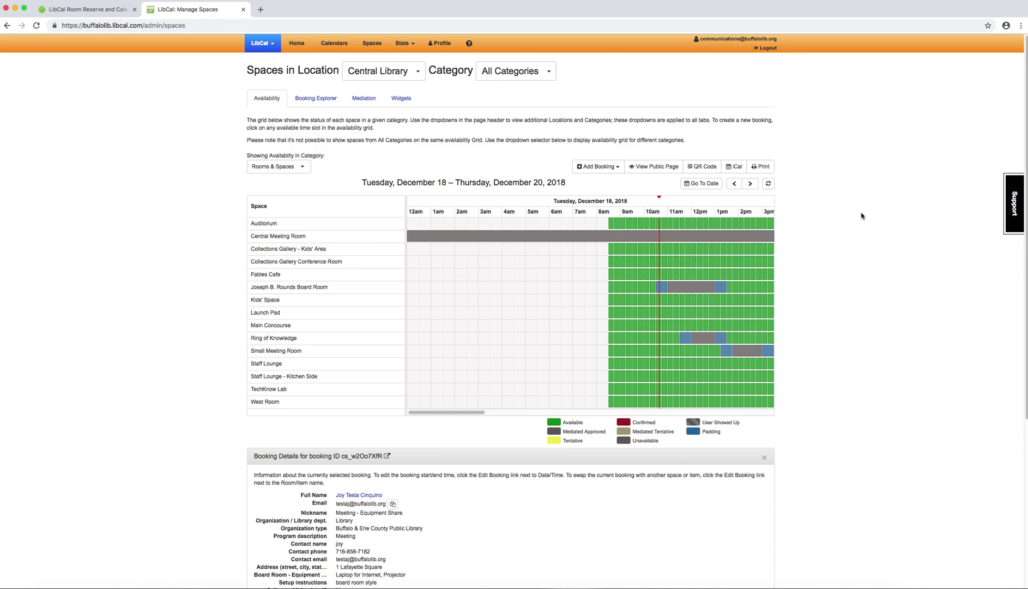
mouse_move(698, 293)
Step: Return to the intranet home and open the LibCal Room Reserve & Calendar page to browse its support links
click(75, 13)
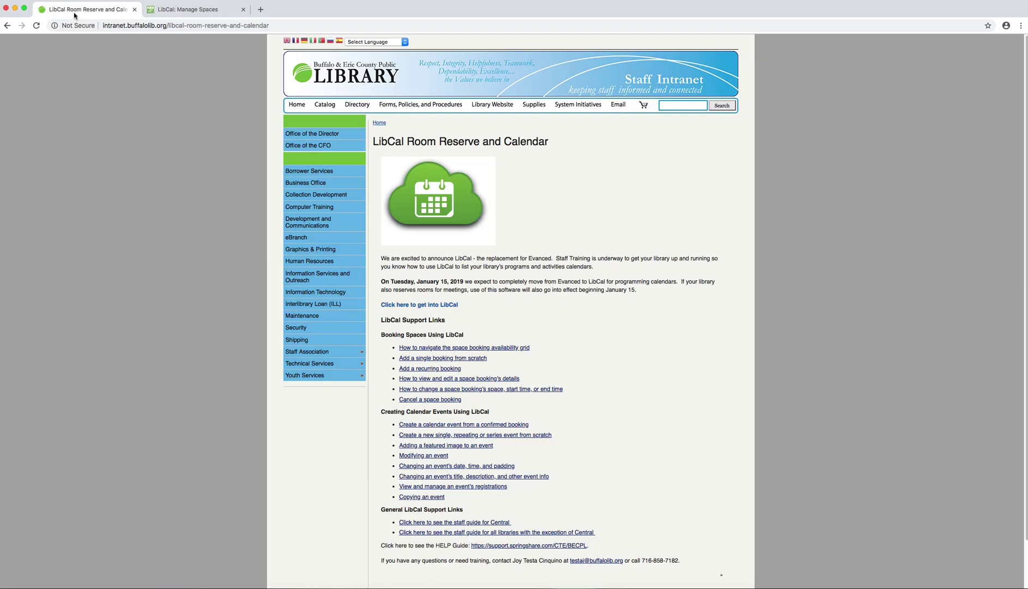
click(7, 26)
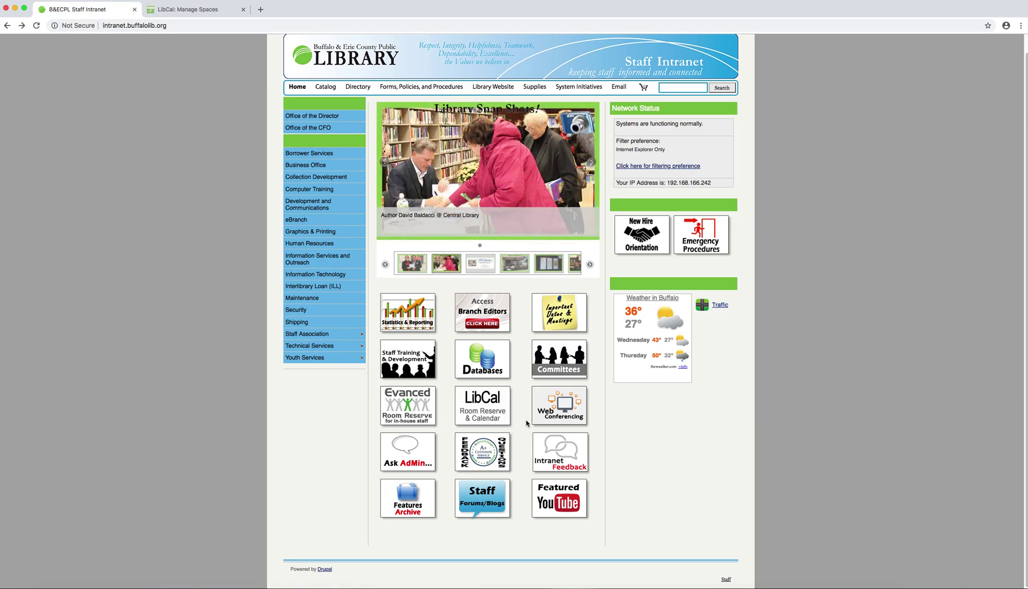
click(466, 414)
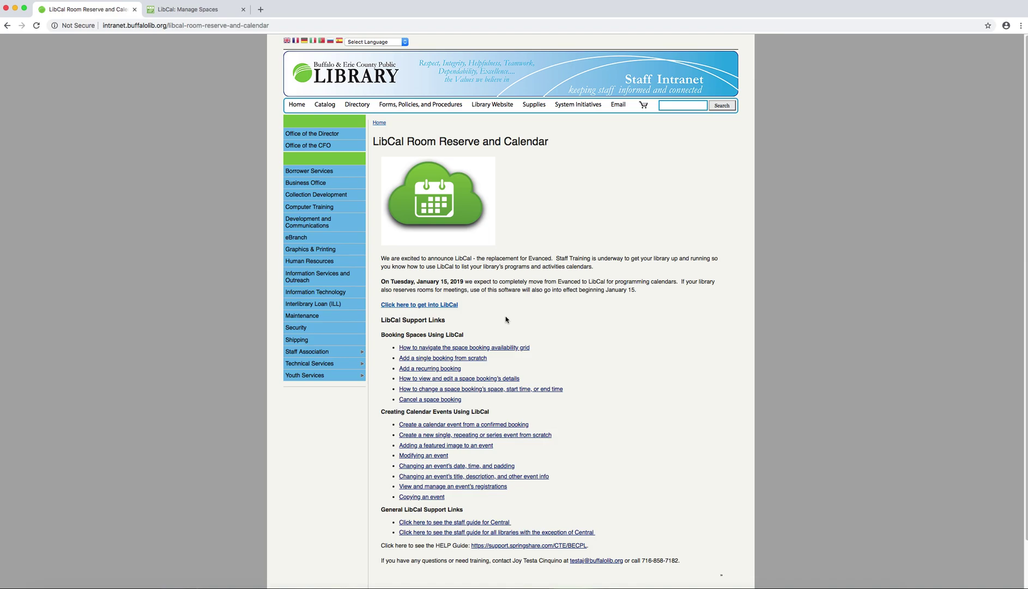
scroll(505, 320, down, 1)
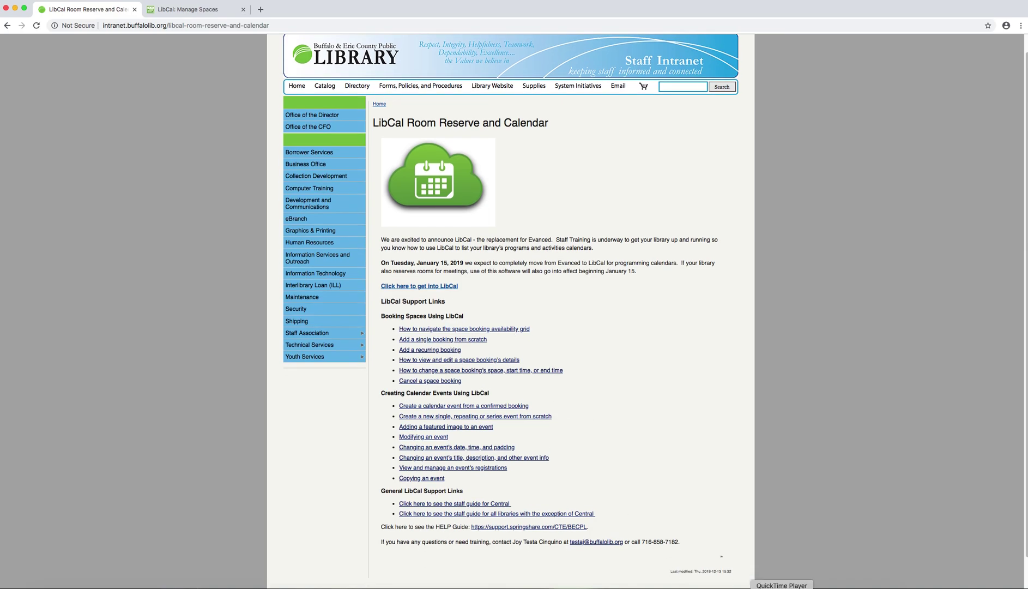
click(781, 588)
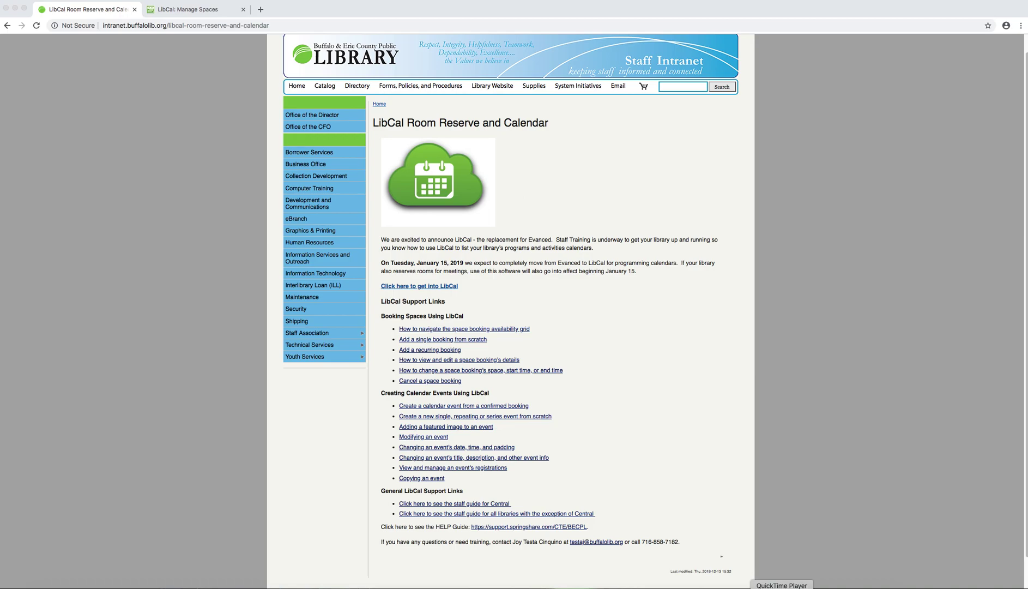